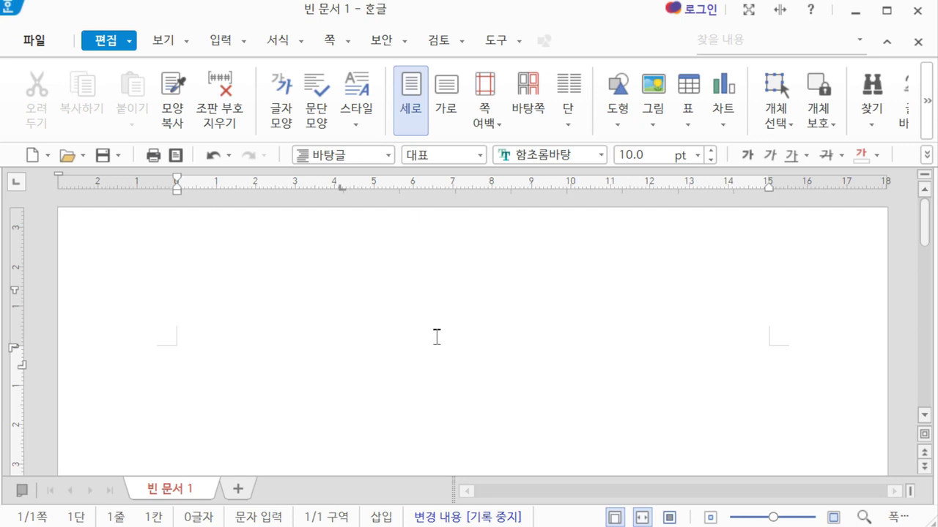
Begin saving the blank document in the ITQ folder under the examinee number and name, then cancel
click(33, 41)
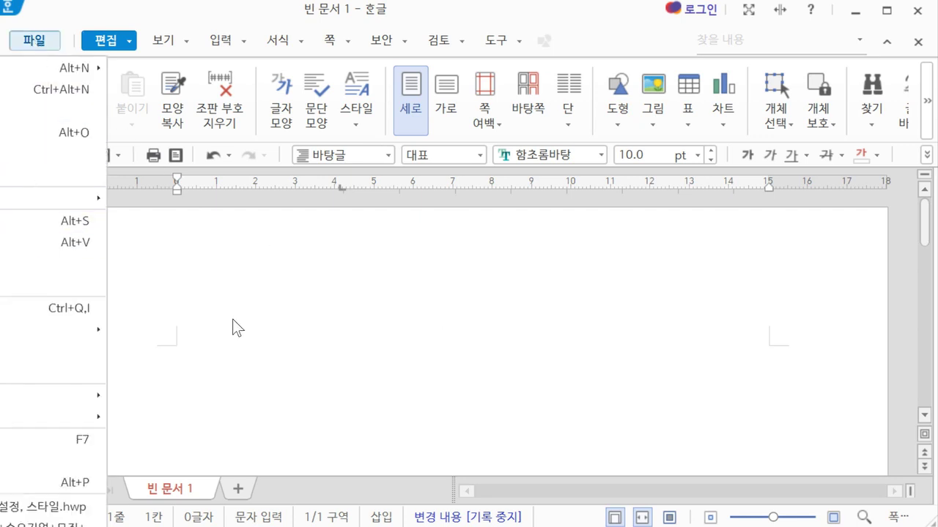
click(327, 377)
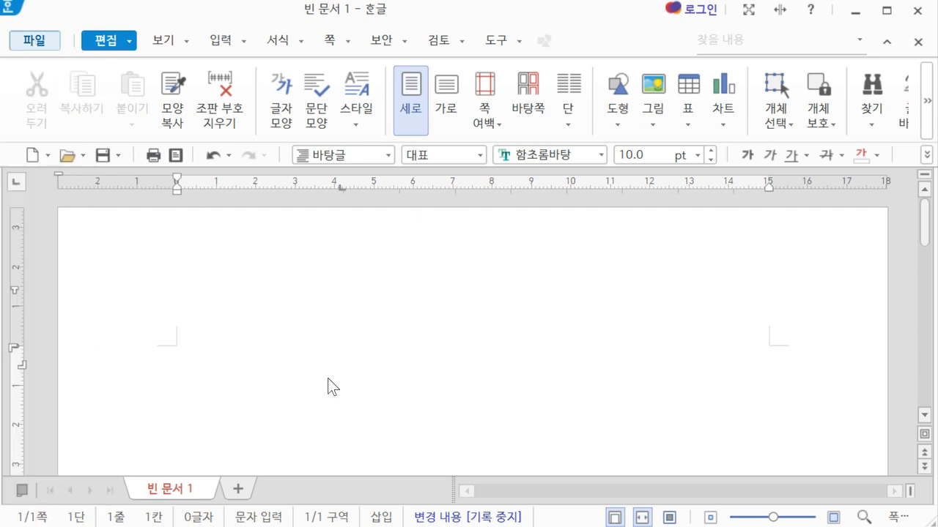
click(103, 156)
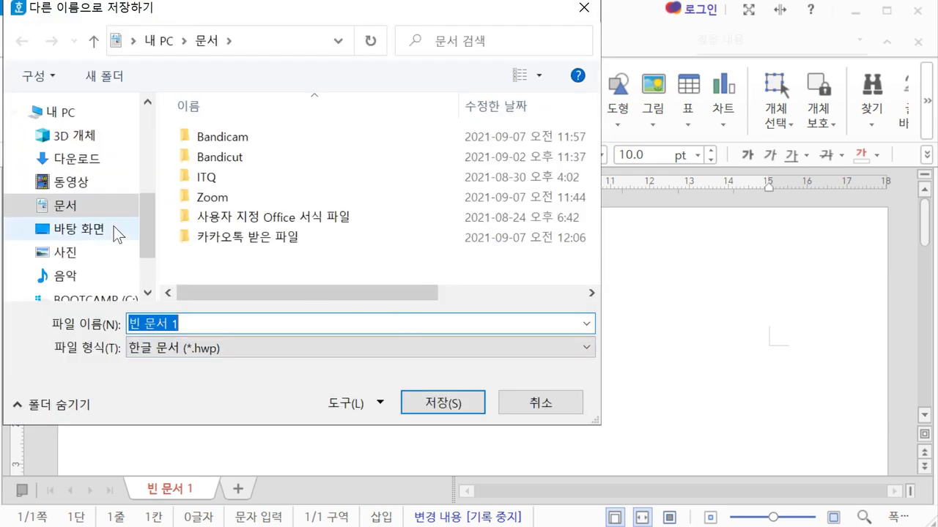
click(103, 207)
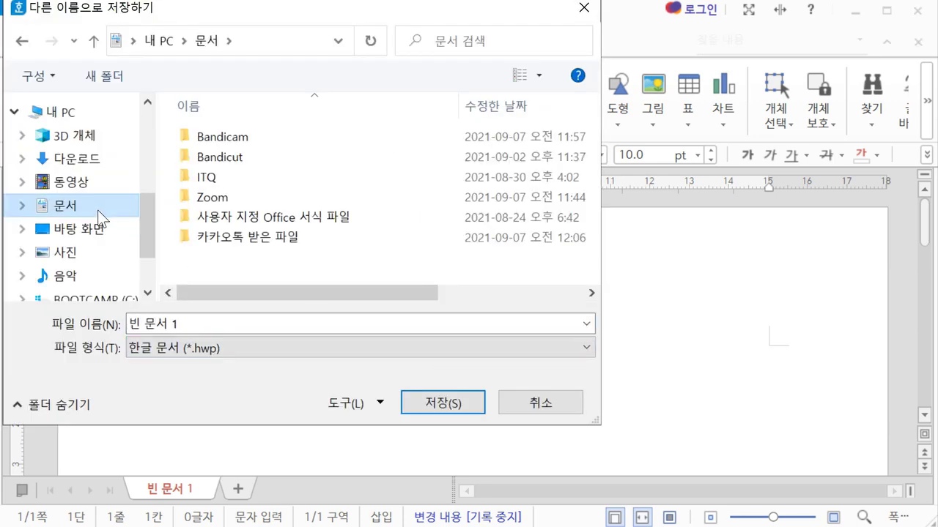
double_click(223, 181)
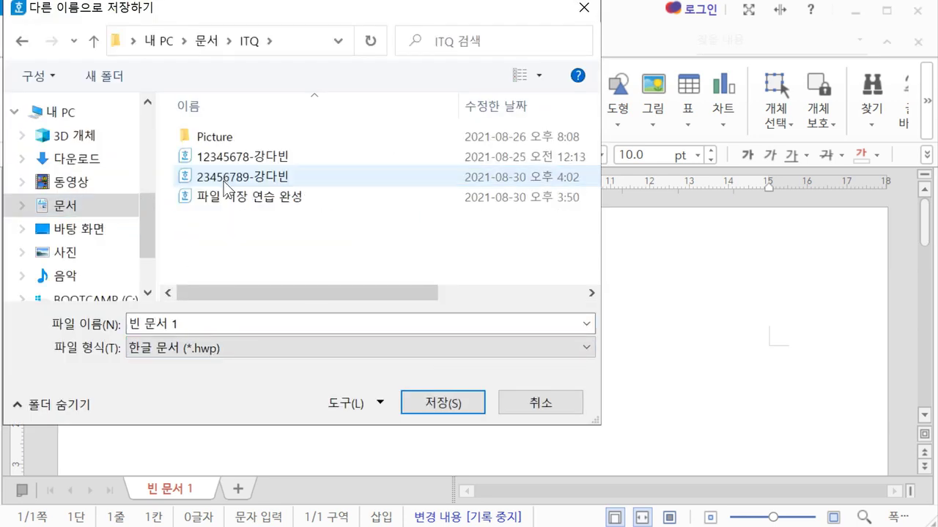
click(270, 327)
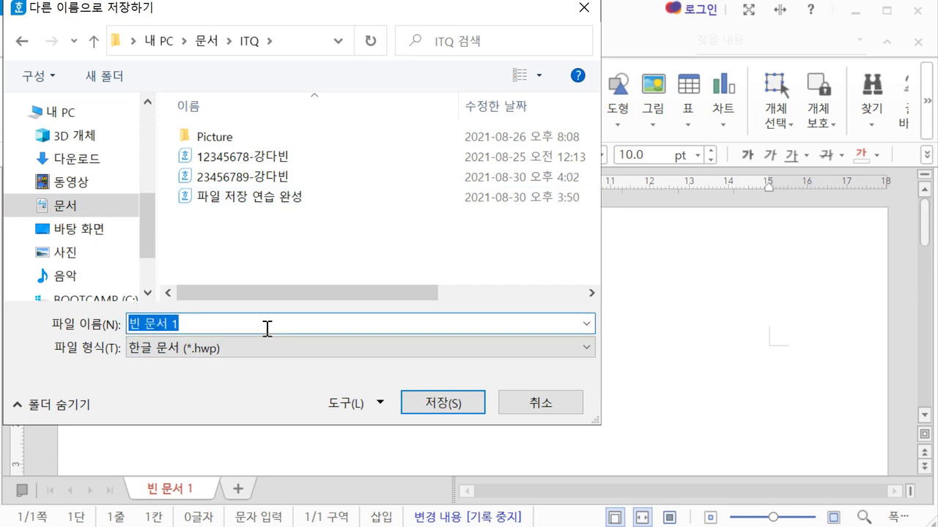
text(12345678)
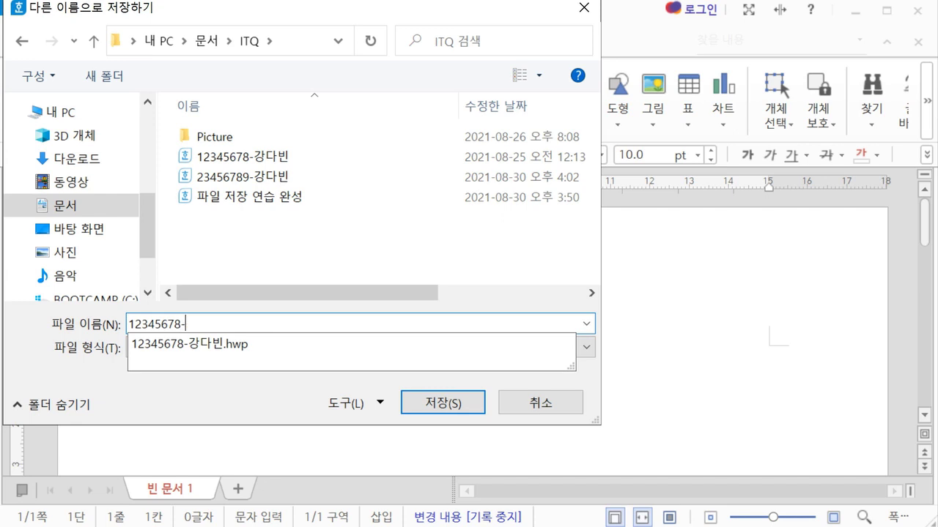
click(267, 329)
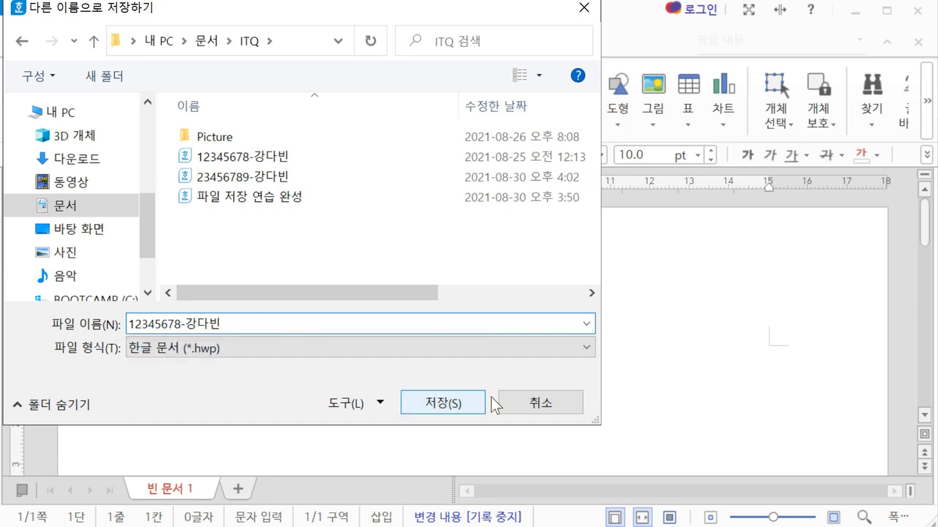
click(527, 403)
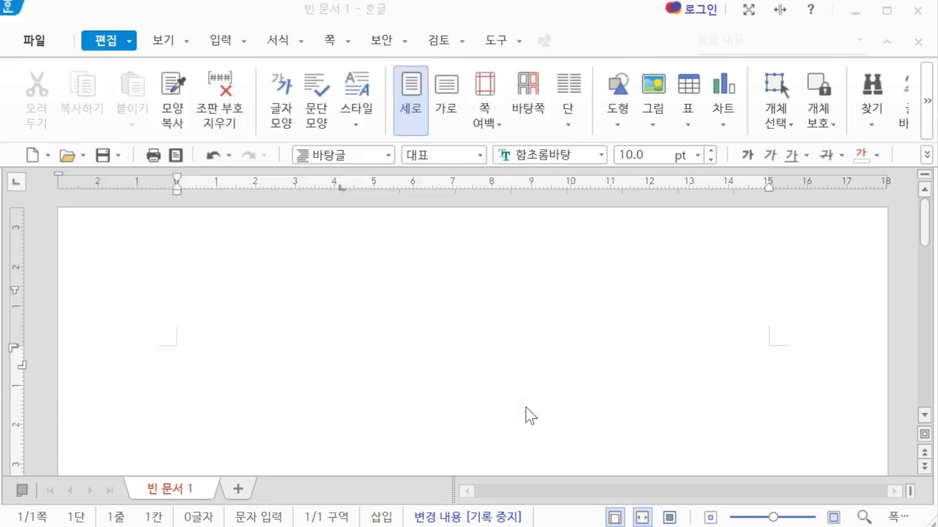
Open '[완성] 기출문제 I형 기본 설정, 스타일.hwp' from D: > ONLINE_CLASS > ITQ 한글 2020 > 1강 교안
click(68, 155)
scroll(82, 304, down, 1)
click(68, 294)
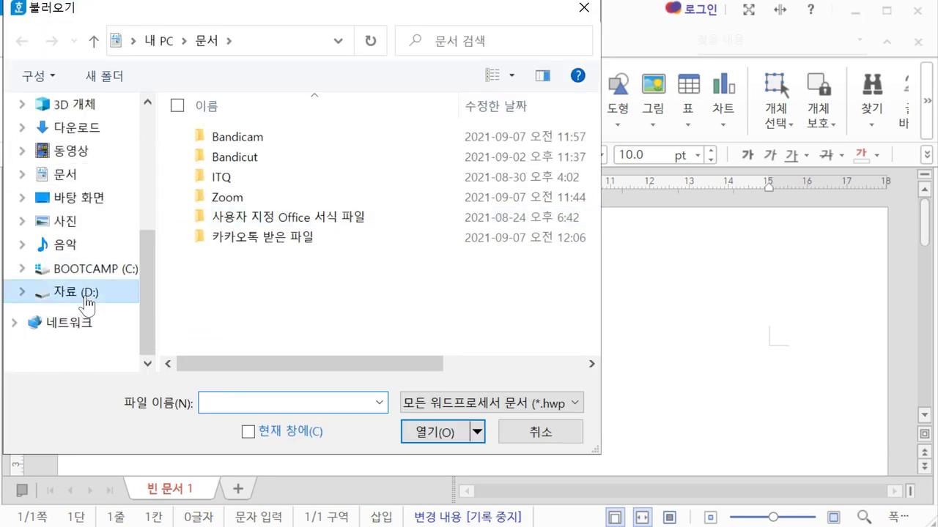
click(300, 193)
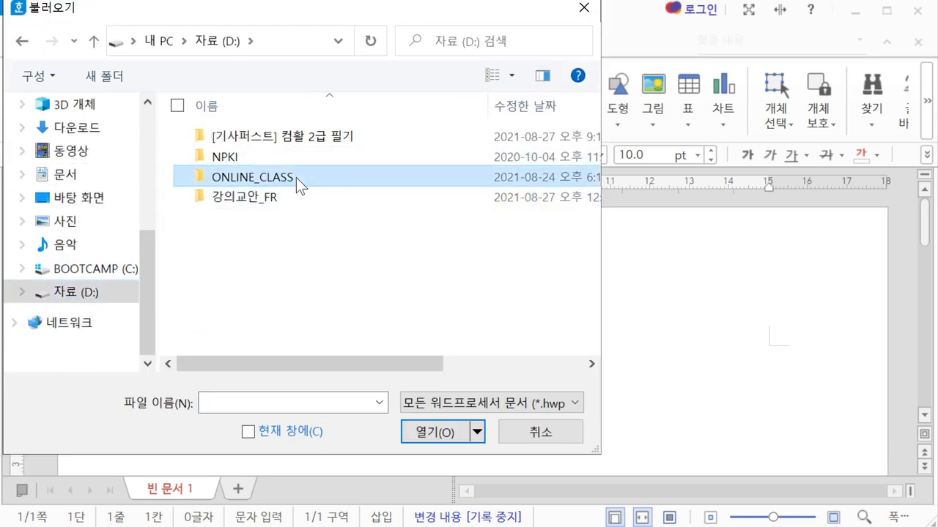
double_click(296, 177)
click(322, 218)
double_click(322, 217)
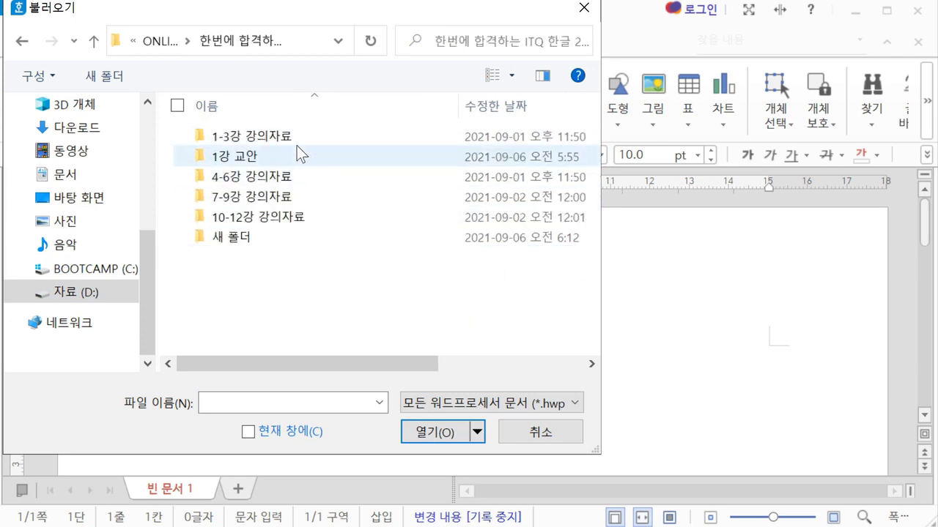
double_click(298, 153)
double_click(295, 135)
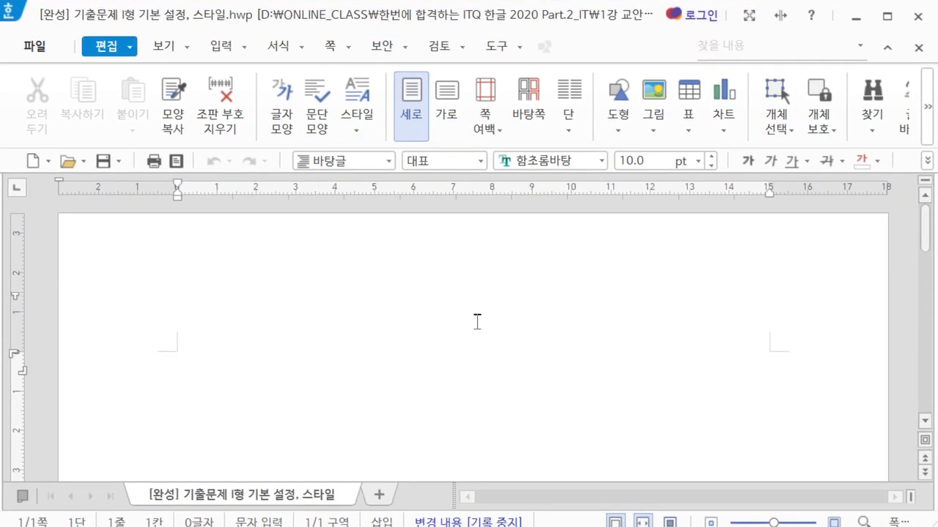
click(362, 366)
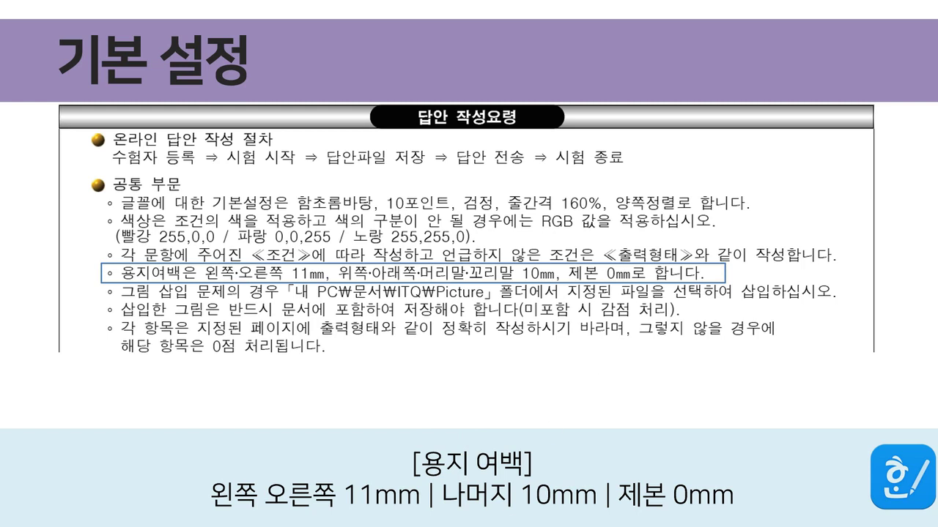
In 빈 문서 1's page setup (F7), set top and header margins to 10 and left to 11
click(350, 524)
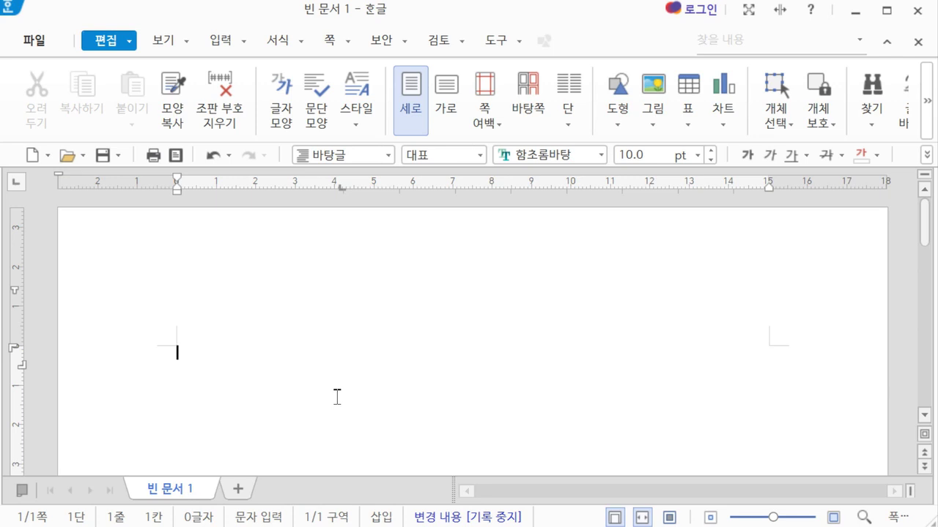
key(F7)
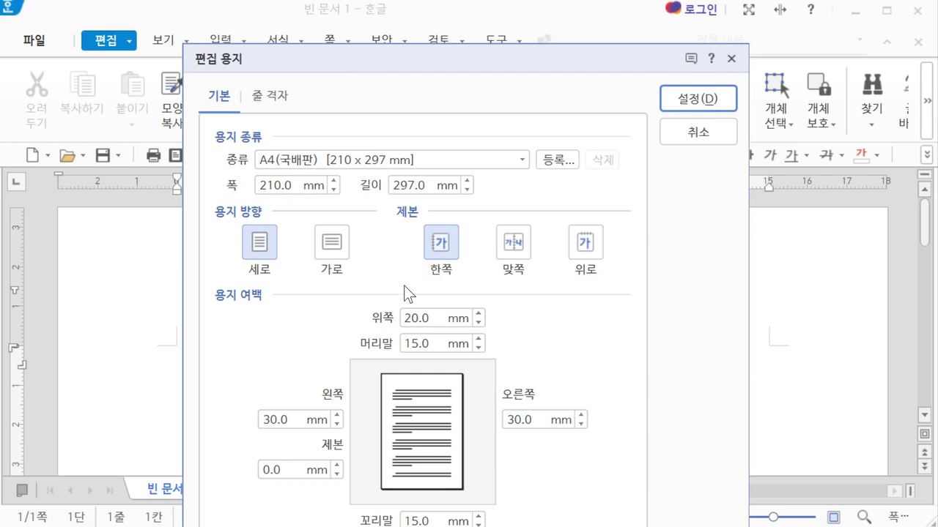
click(432, 313)
text(10)
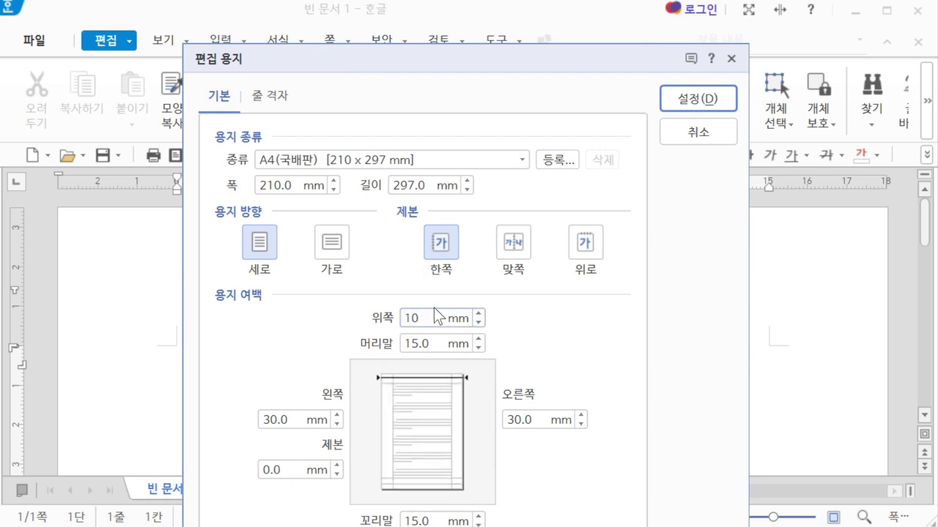
key(Tab)
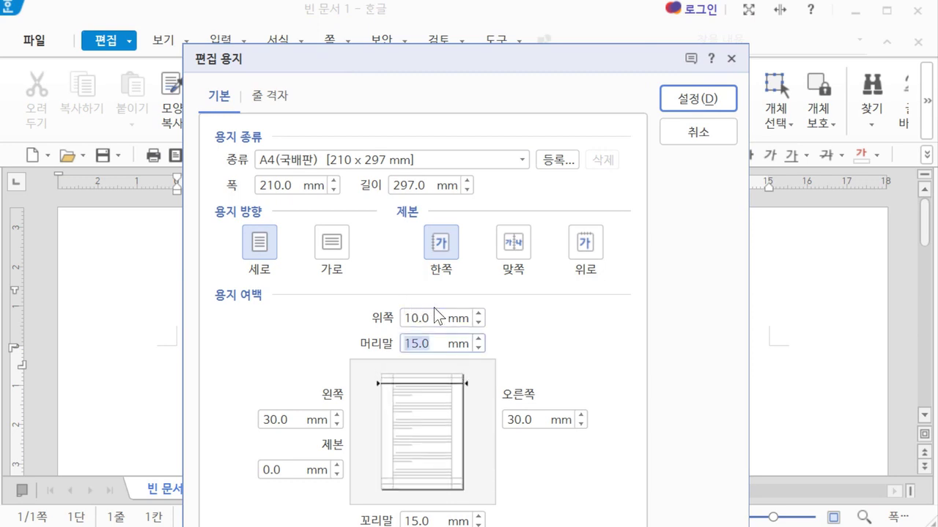
text(10)
key(Tab)
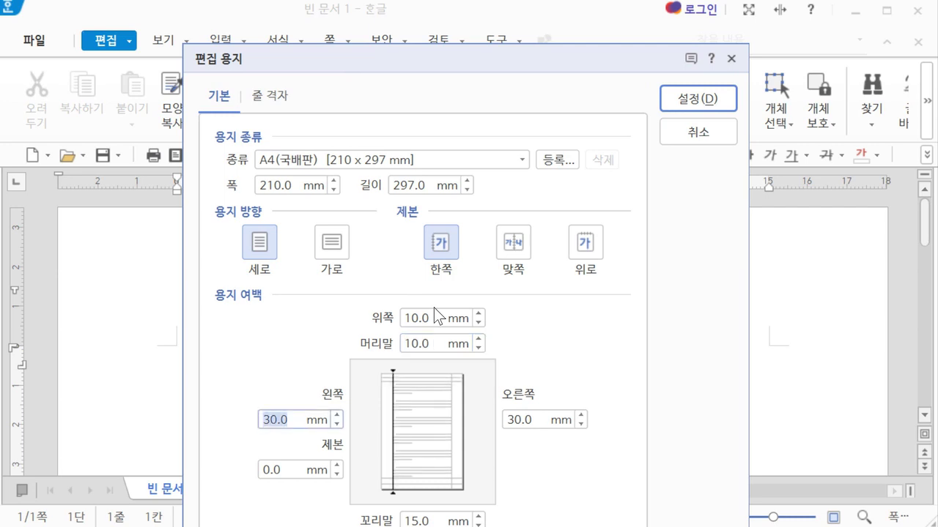
text(11)
Keep binding at 0, set right to 11, footer and bottom to 10, and apply
key(Tab)
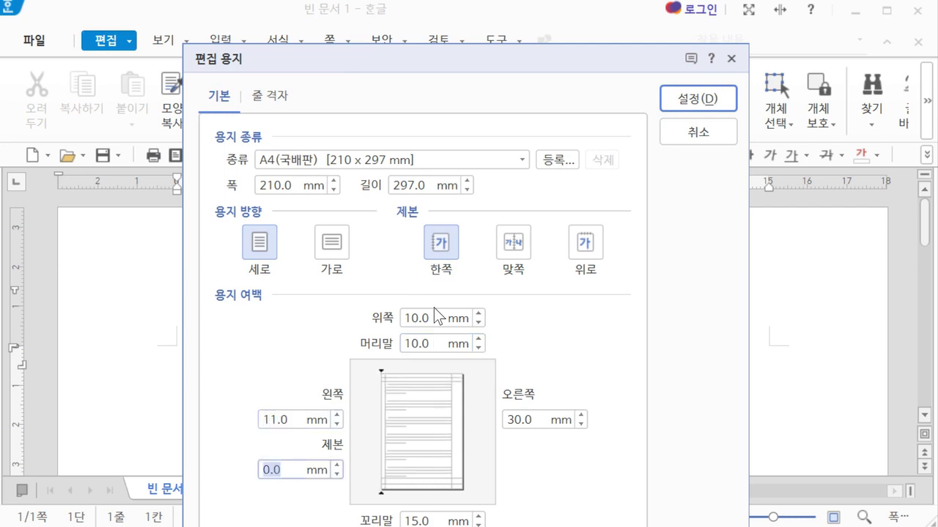
key(Tab)
text(11)
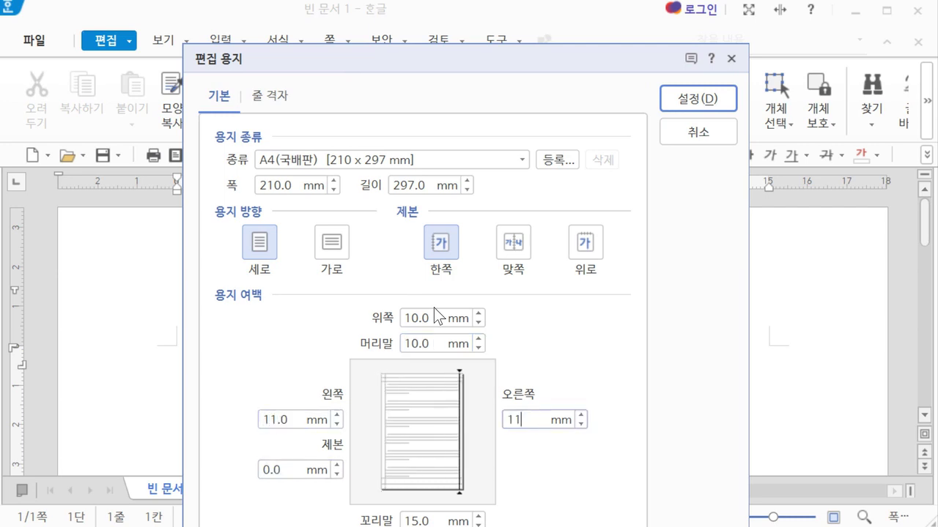
key(Tab)
drag(468, 62, 474, 4)
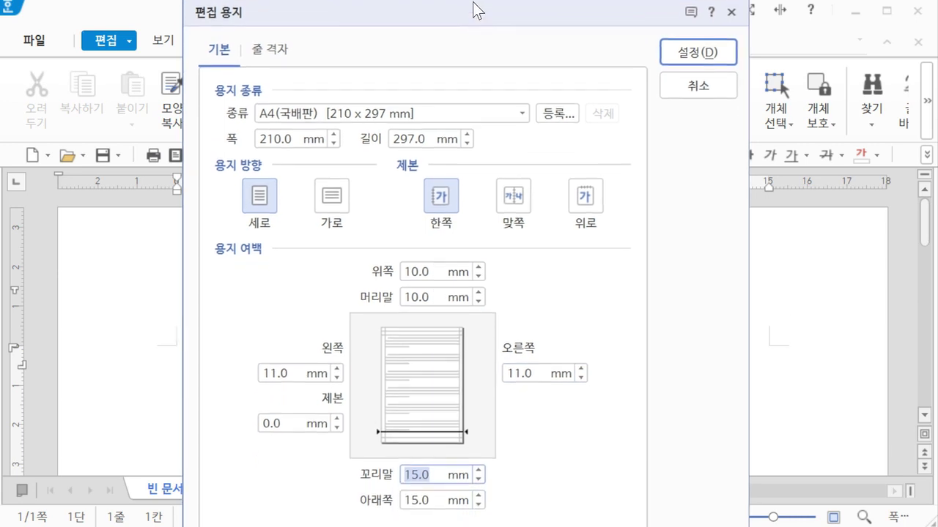
text(10)
key(Tab)
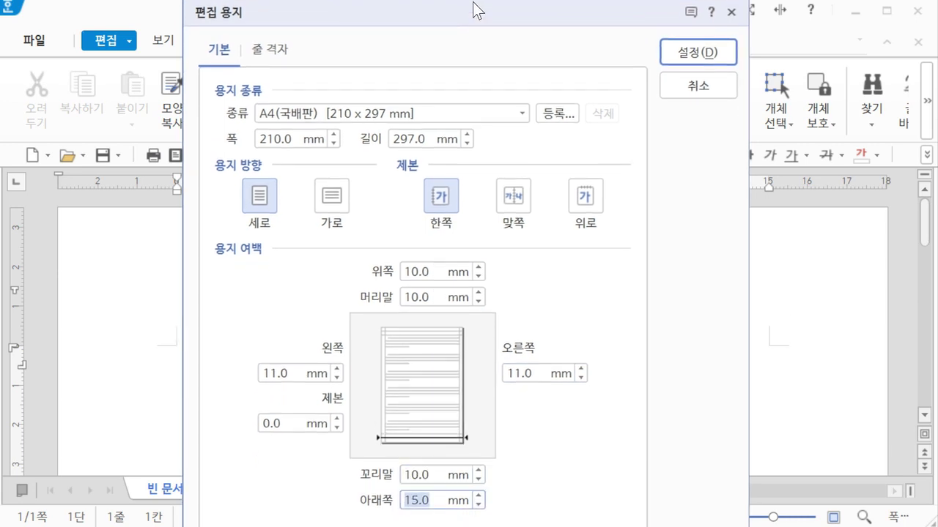
text(10)
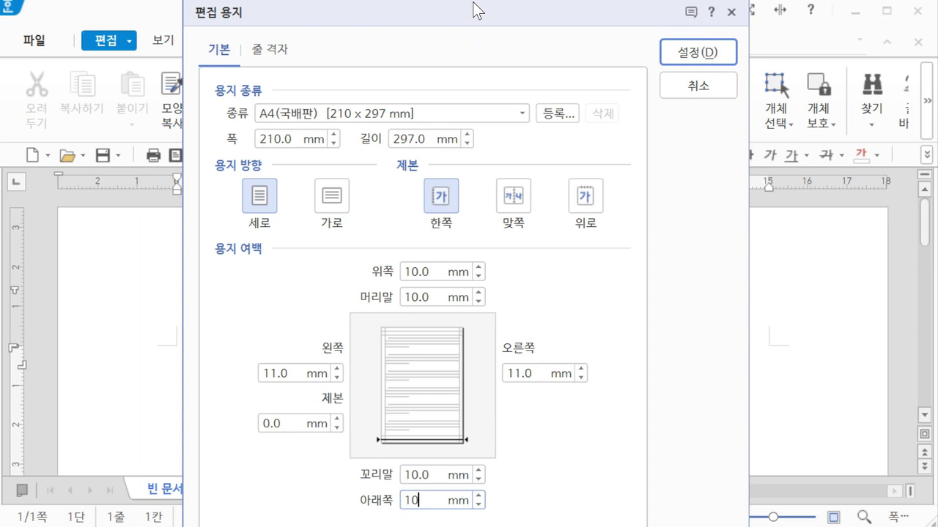
click(722, 52)
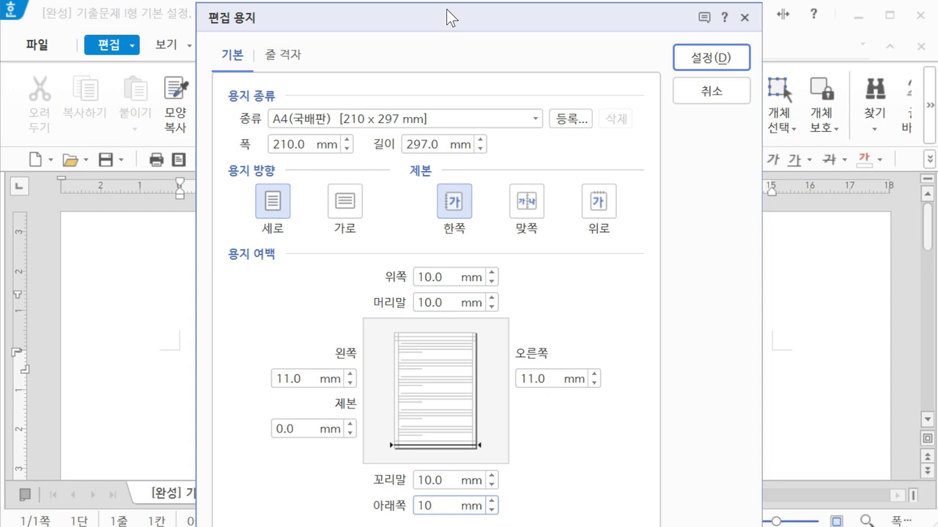
Return to the top margin field and re-enter 10 for top and header margins
key(alt)
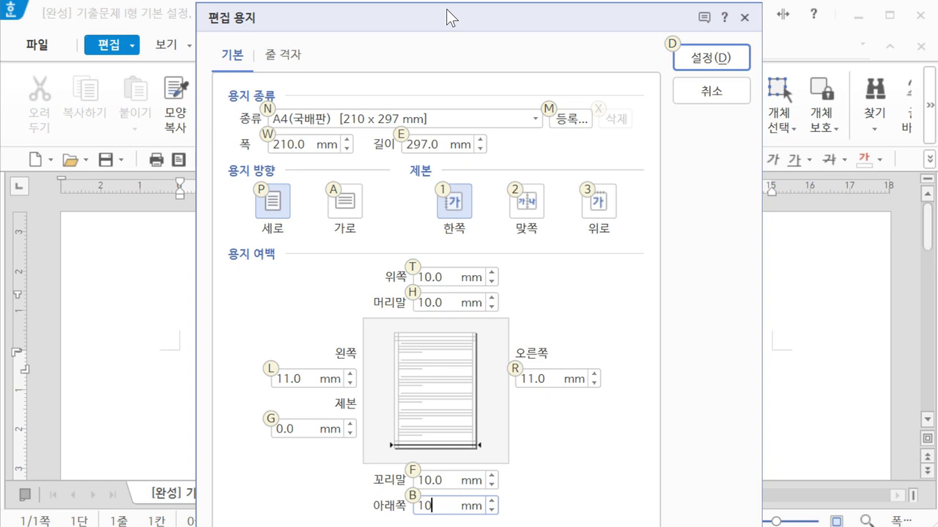
key(t)
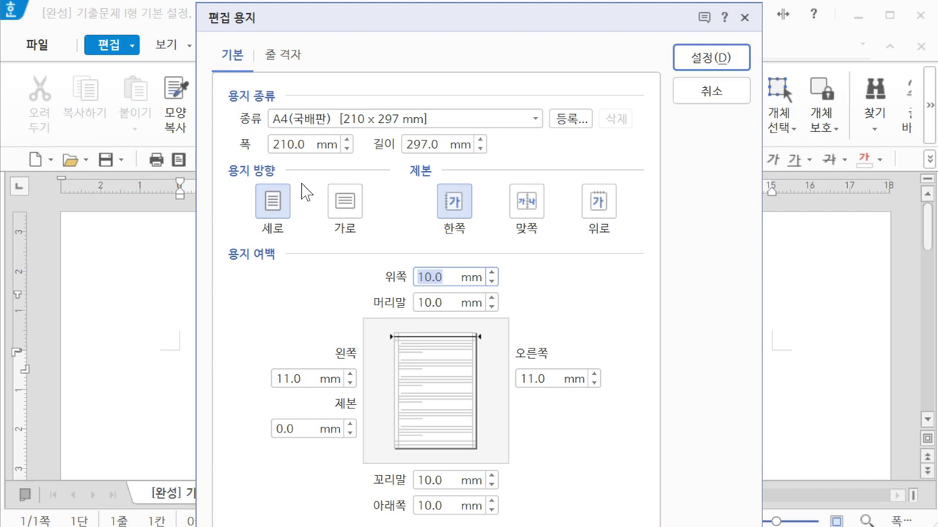
key(alt)
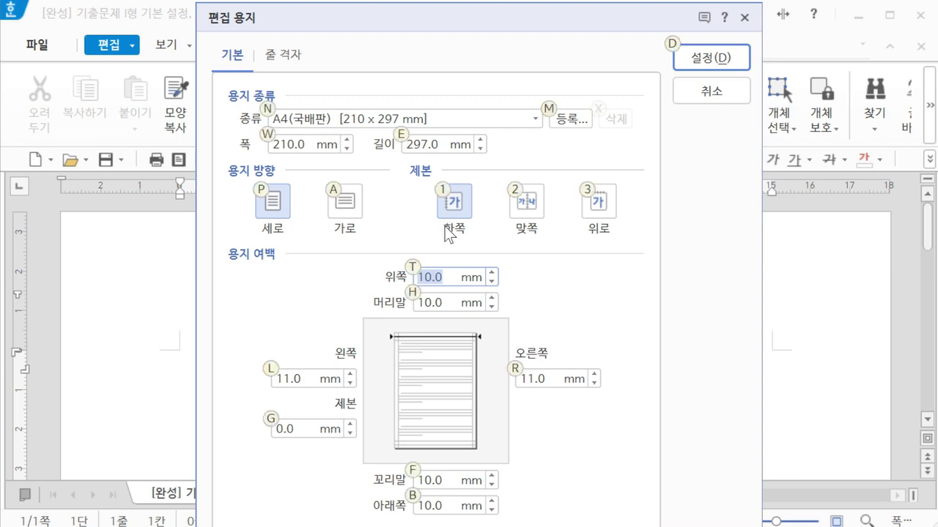
text(10)
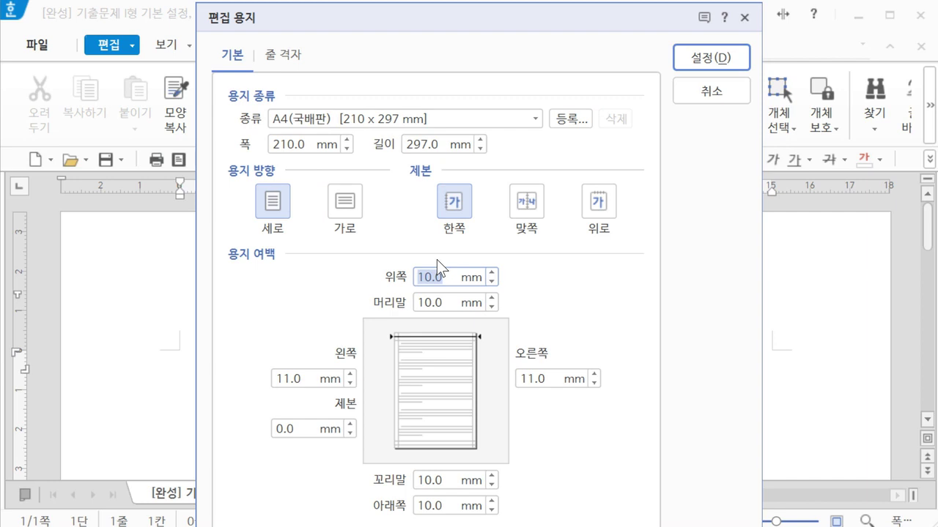
key(Tab)
text(10)
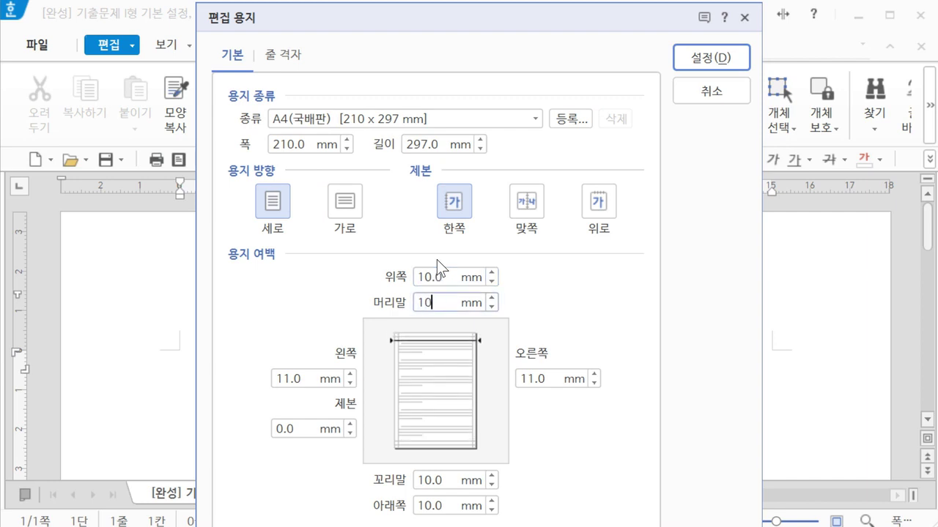
key(Tab)
Enter 11 for left and right, 10 for footer and bottom, and confirm page setup
text(11)
key(Tab)
key(Tab)
text(11)
key(Tab)
text(10)
key(Tab)
text(10)
key(Return)
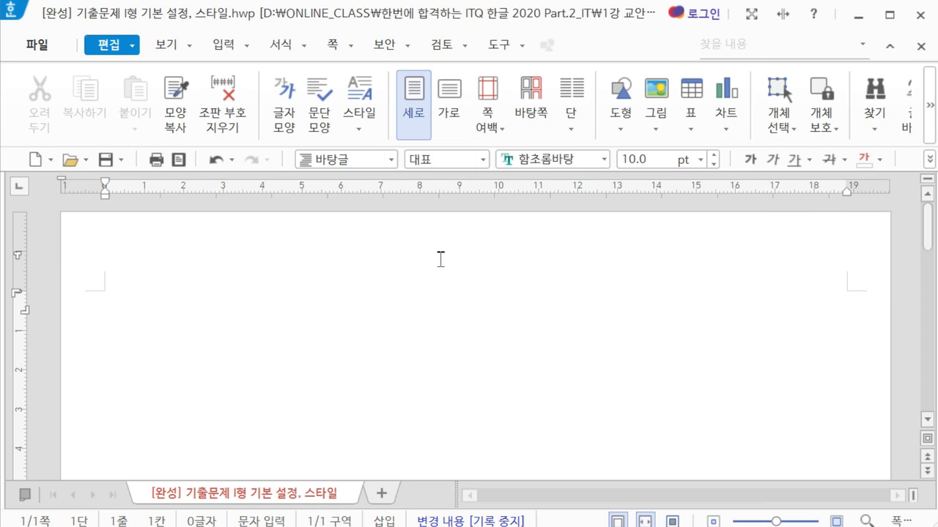
key(Hangul)
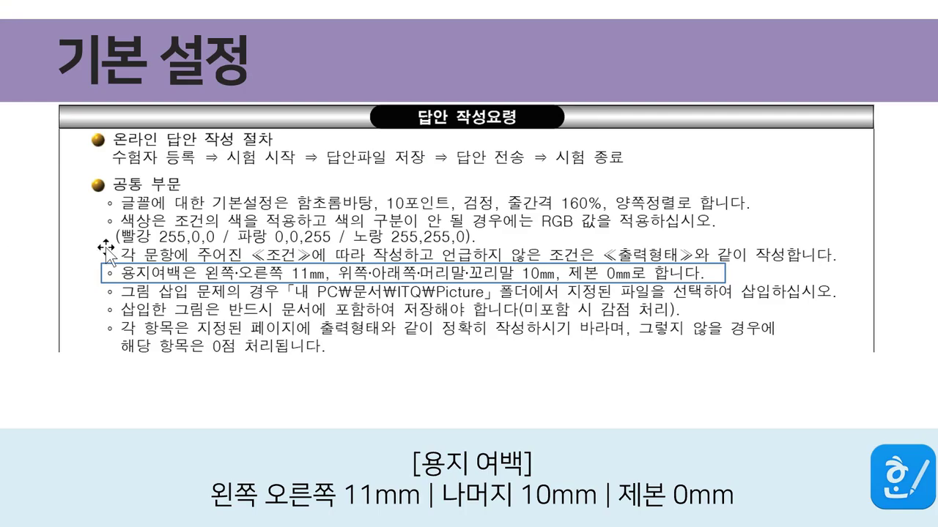
click(310, 278)
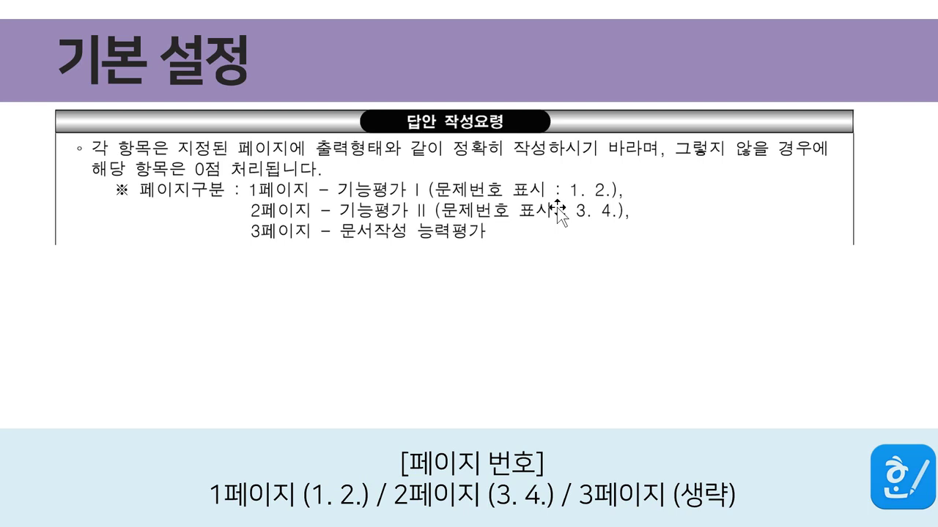
mouse_move(404, 526)
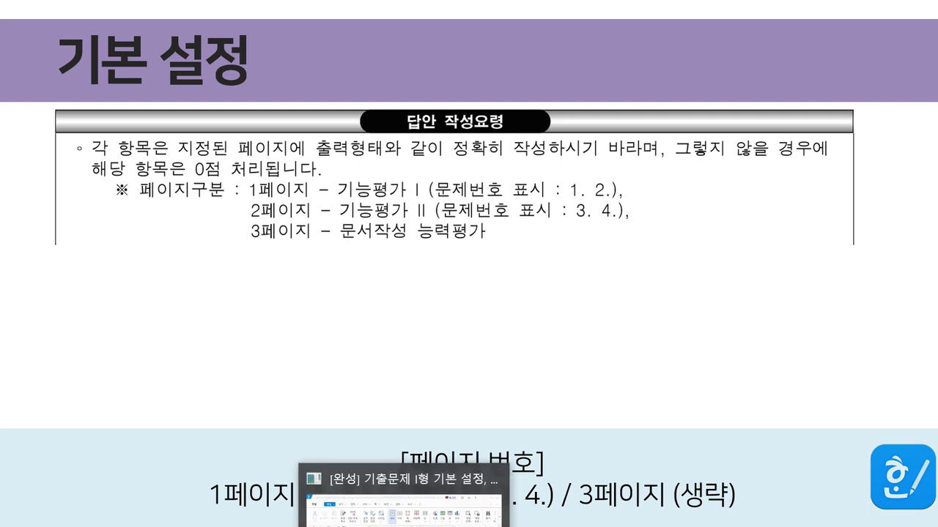
click(374, 473)
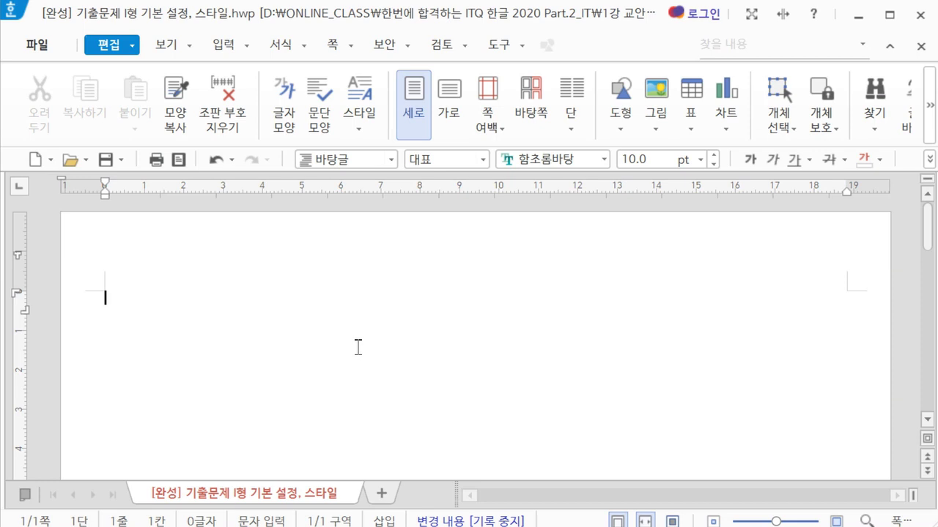
Type answer numbers 1. and 2., each followed by blank lines, and switch to Korean input
text(1.)
key(Return)
key(Return)
key(Return)
text(2.0)
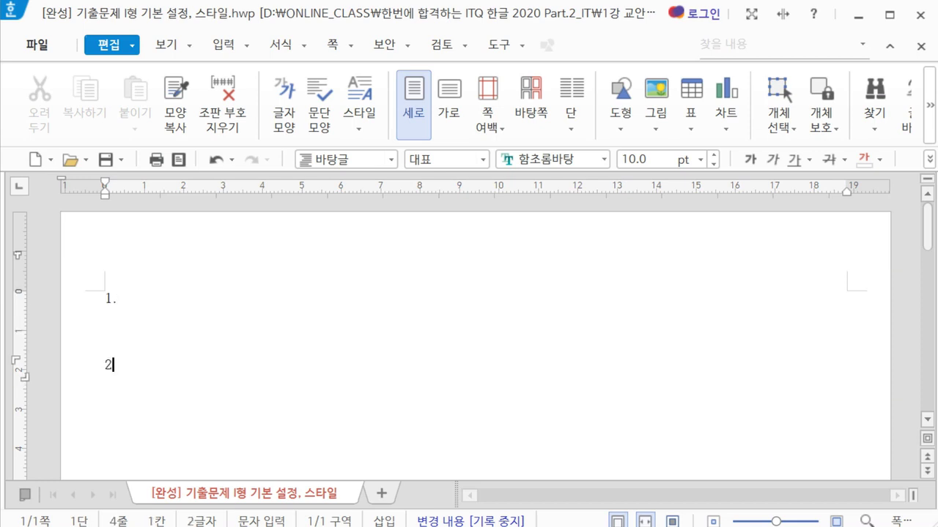
key(BackSpace)
key(Return)
key(Return)
key(Return)
click(154, 297)
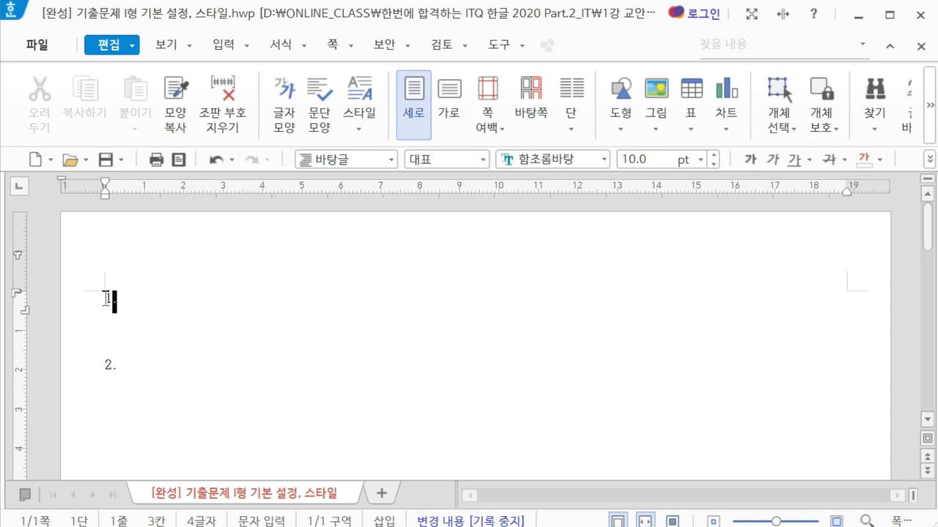
click(232, 443)
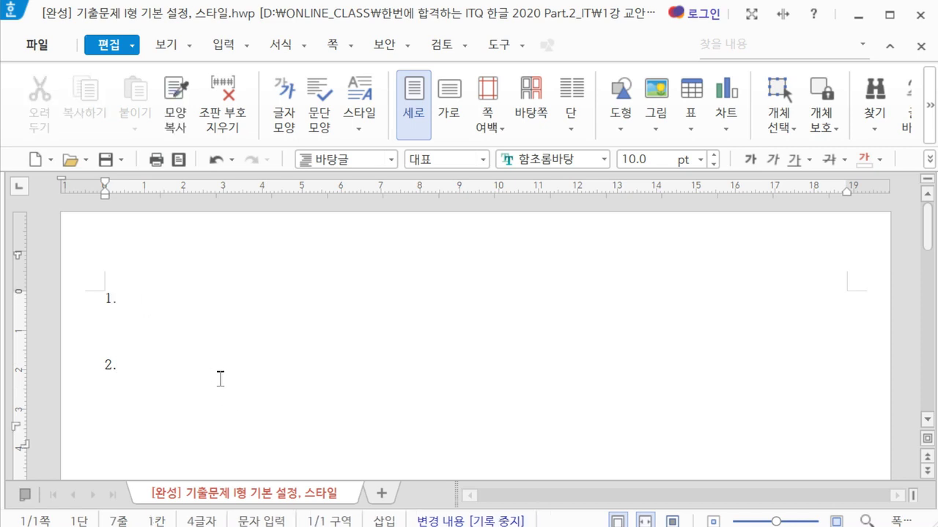
drag(149, 308, 152, 346)
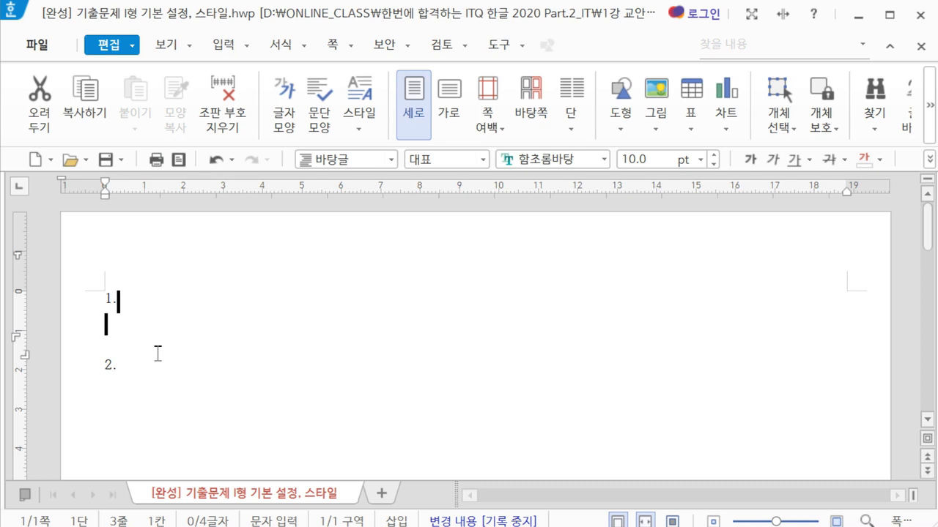
click(194, 437)
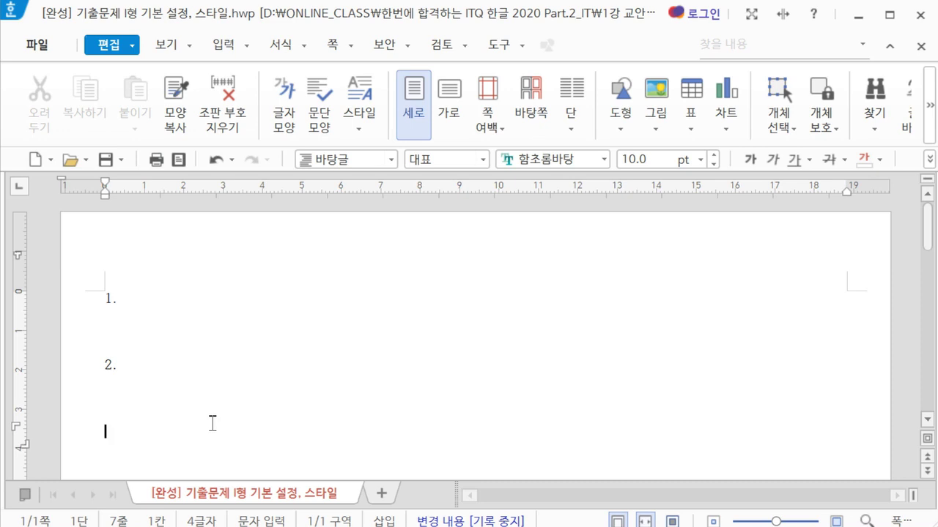
key(Hangul)
click(336, 51)
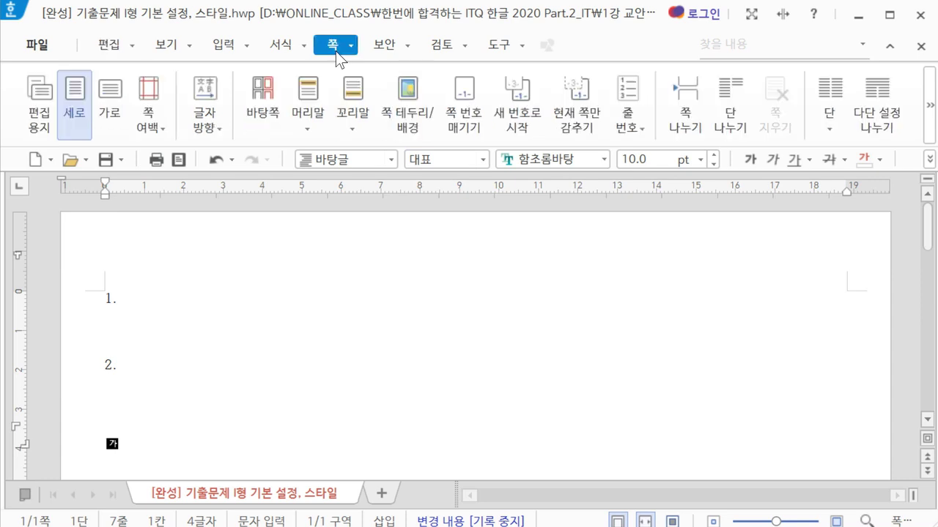
Insert a section break and type answer numbers 3. and 4. with blank lines on page 2
click(930, 106)
click(930, 107)
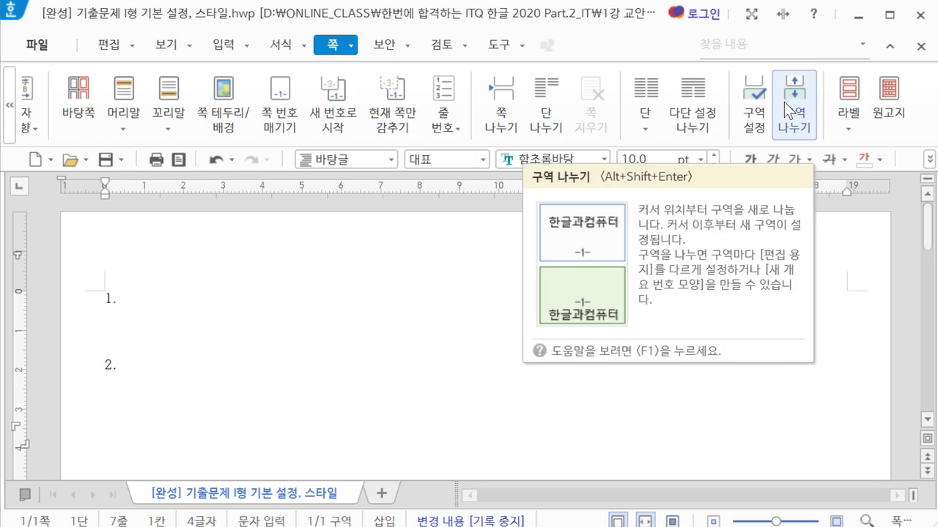
key(Hangul)
click(784, 102)
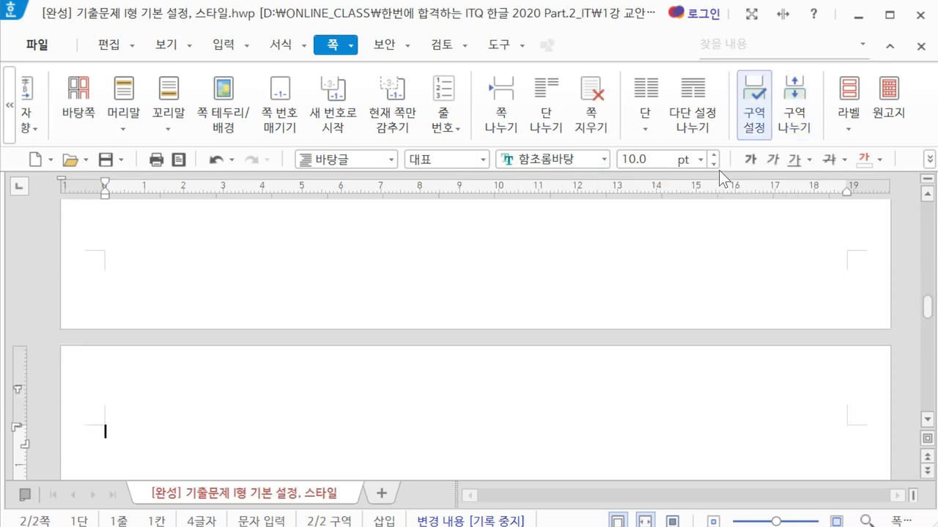
scroll(410, 345, down, 2)
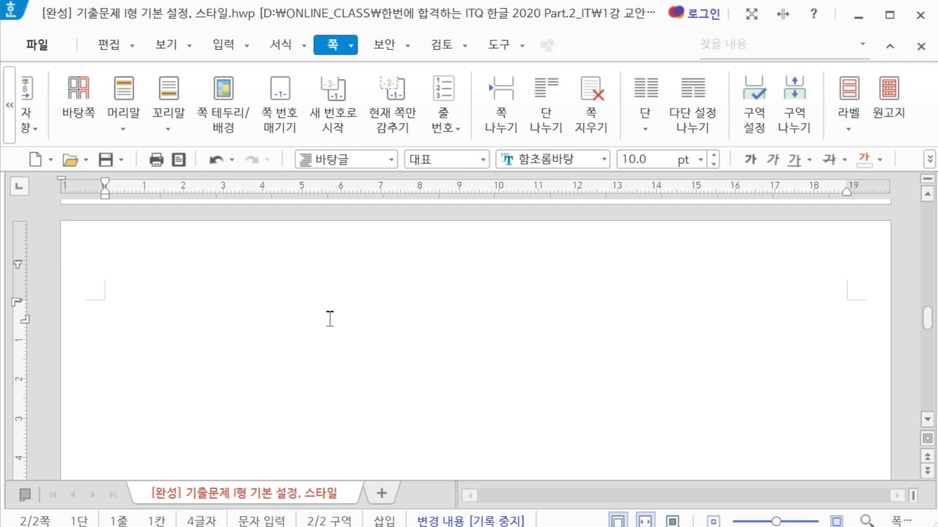
text(3.)
key(Return)
key(Return)
key(Return)
key(Return)
text(4.)
key(Return)
key(Return)
key(Return)
key(Return)
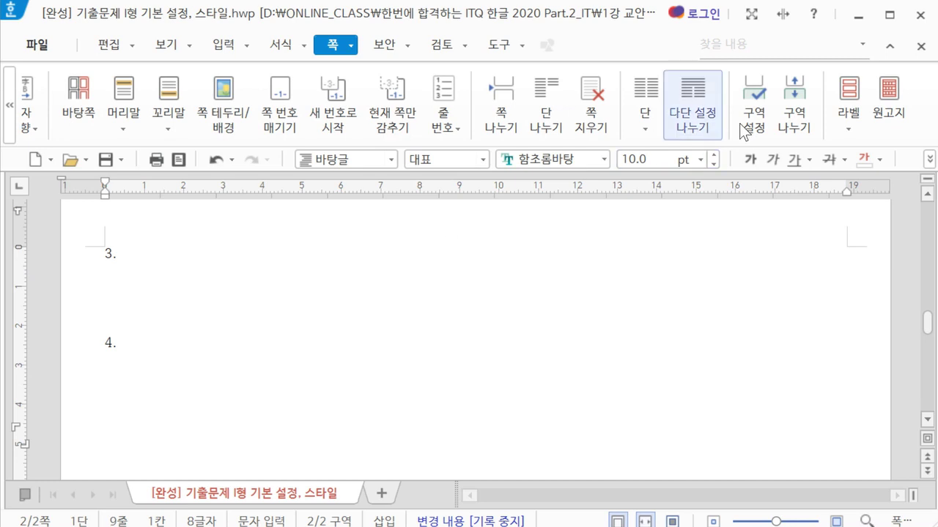
Add another section break for a blank third page, then return below 1. on page 1
click(793, 119)
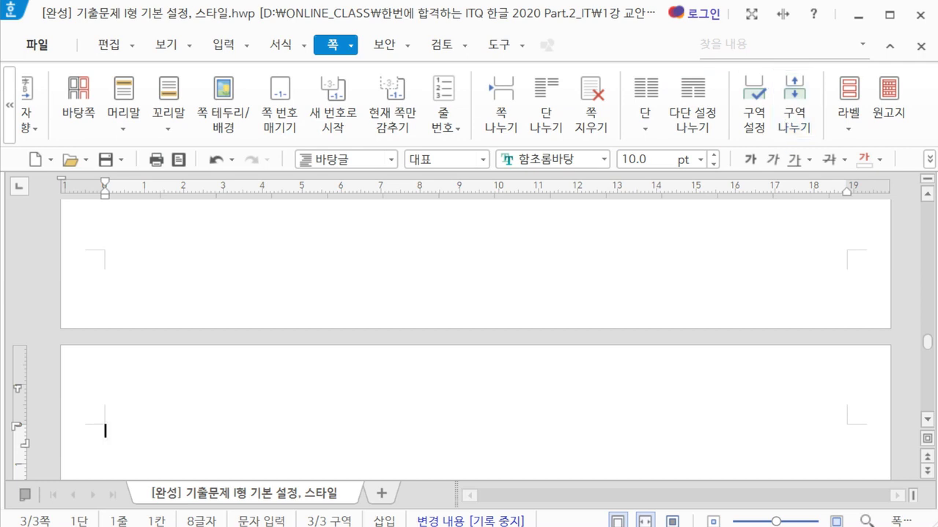
drag(925, 346, 927, 209)
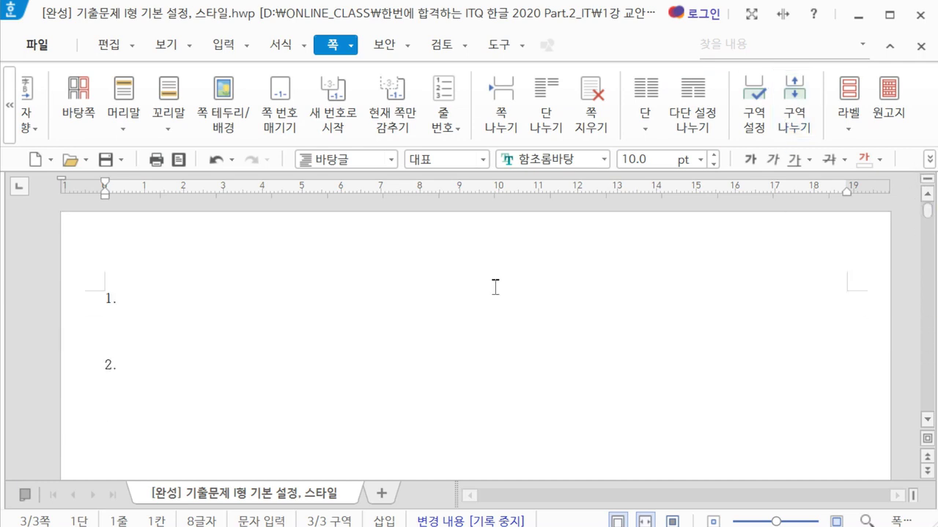
click(406, 320)
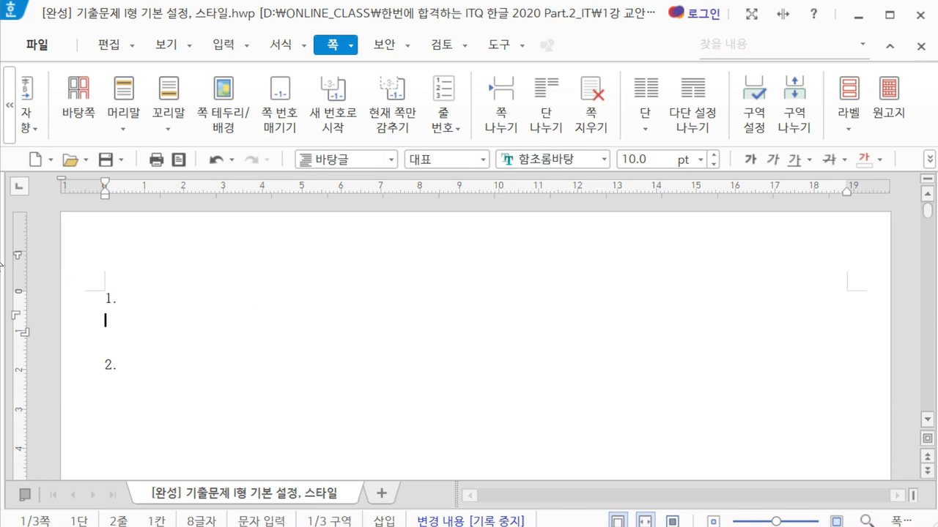
key(Hangul)
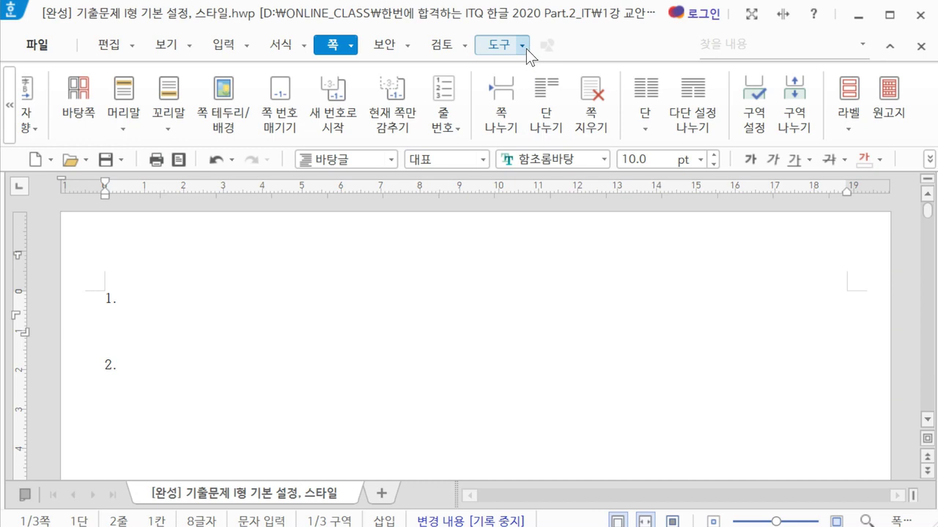
click(526, 49)
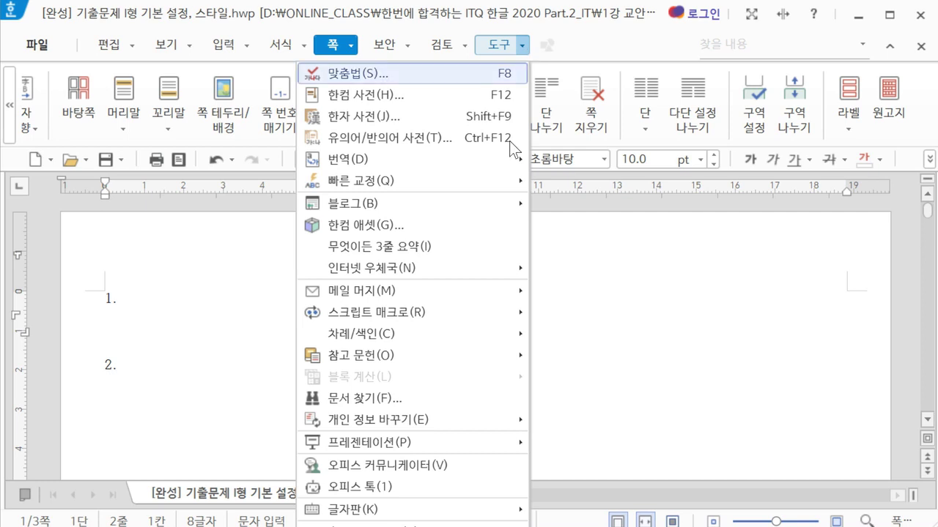
mouse_move(472, 519)
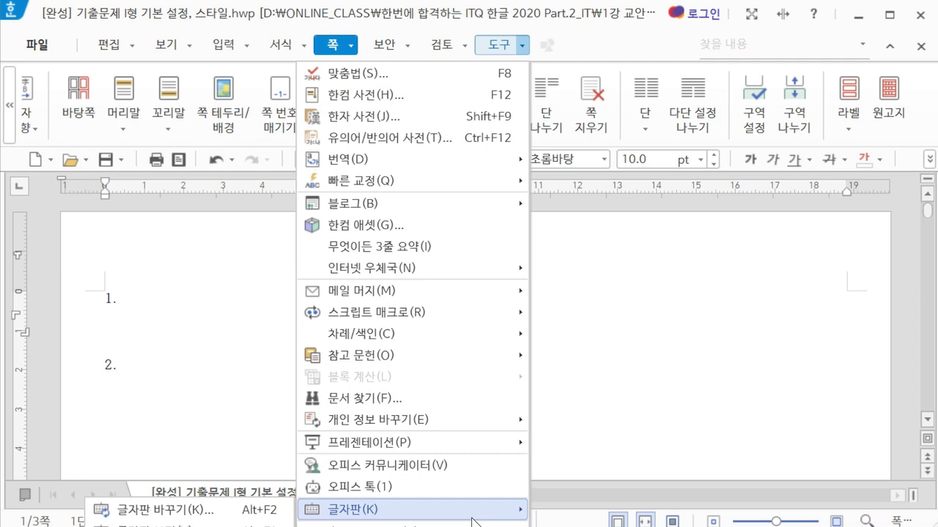
click(738, 299)
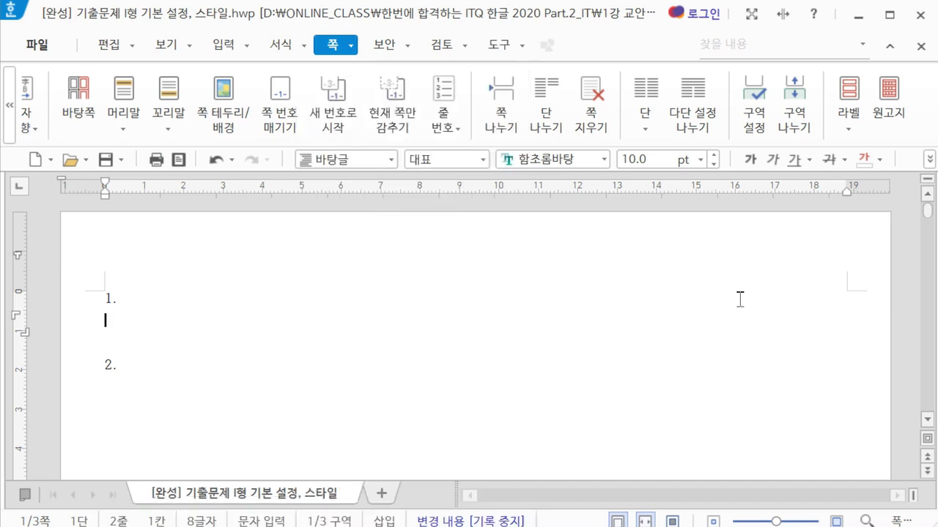
click(490, 50)
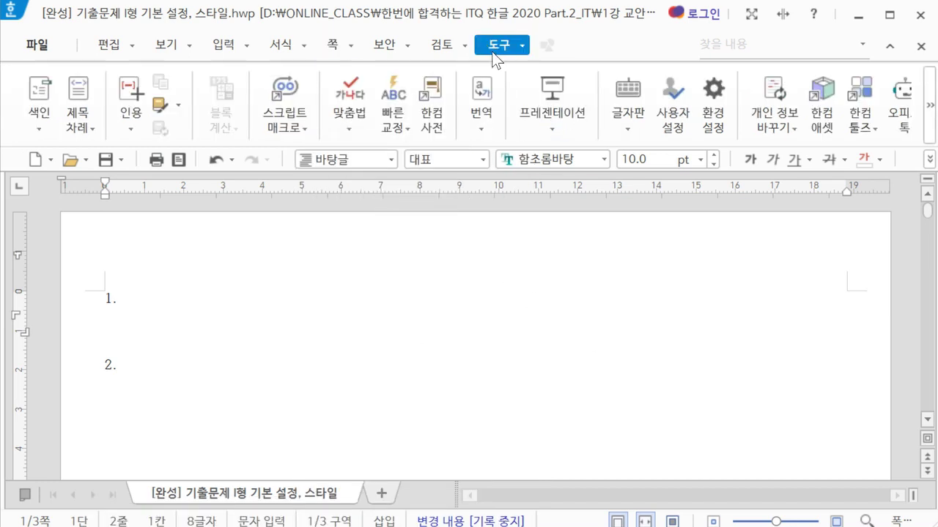
click(627, 126)
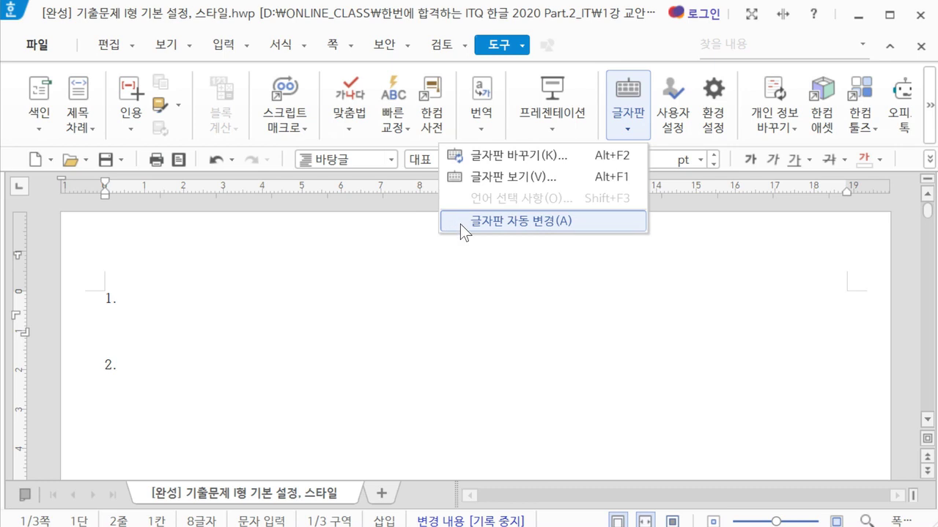
click(460, 224)
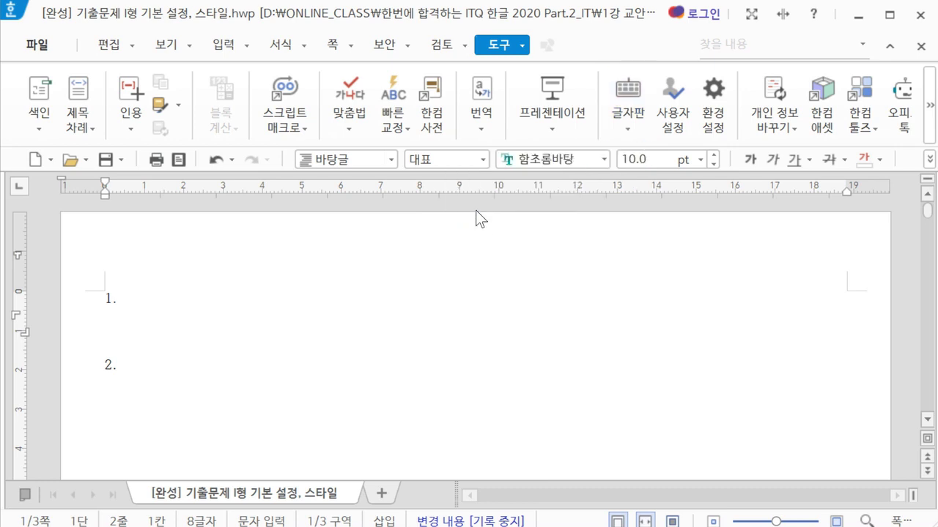
click(631, 124)
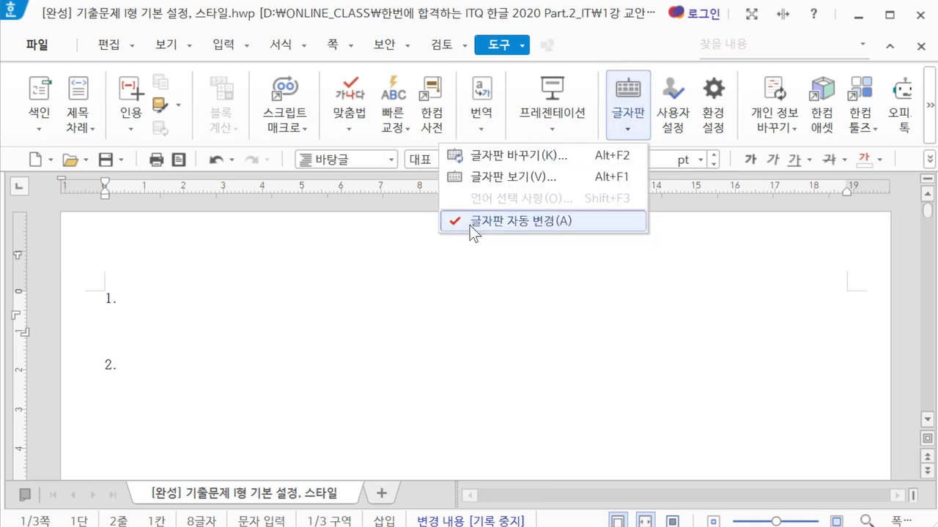
click(473, 223)
click(628, 123)
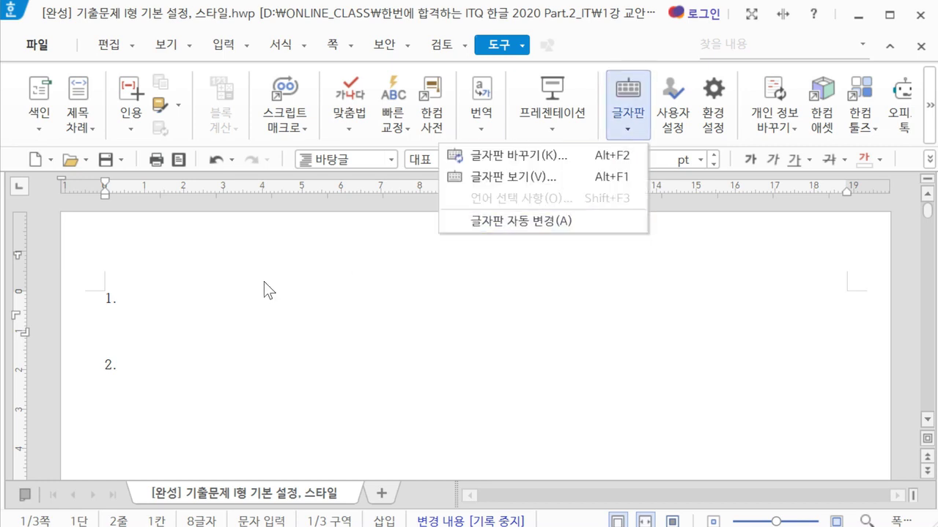
click(176, 315)
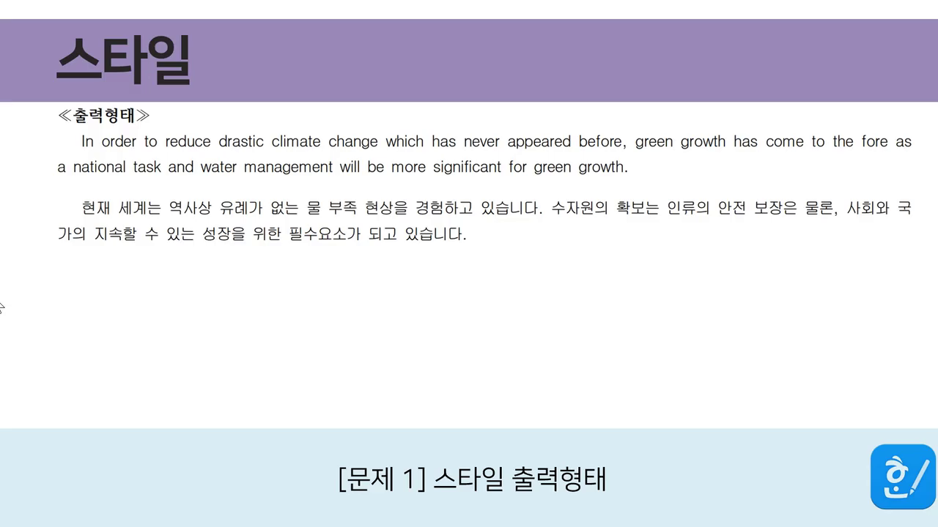
Paste the copied ≪출력형태≫ reference picture on a new line below answer 1
scroll(298, 289, up, 1)
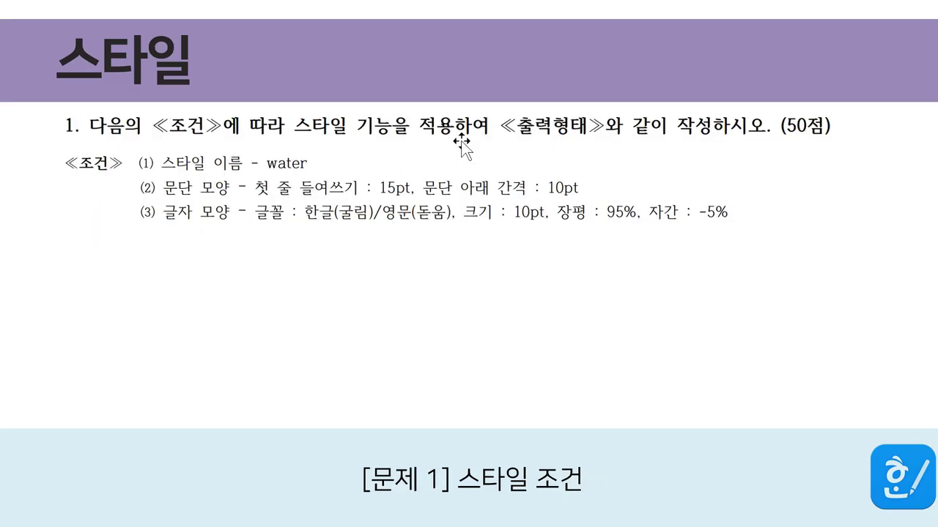
scroll(423, 193, down, 1)
click(418, 209)
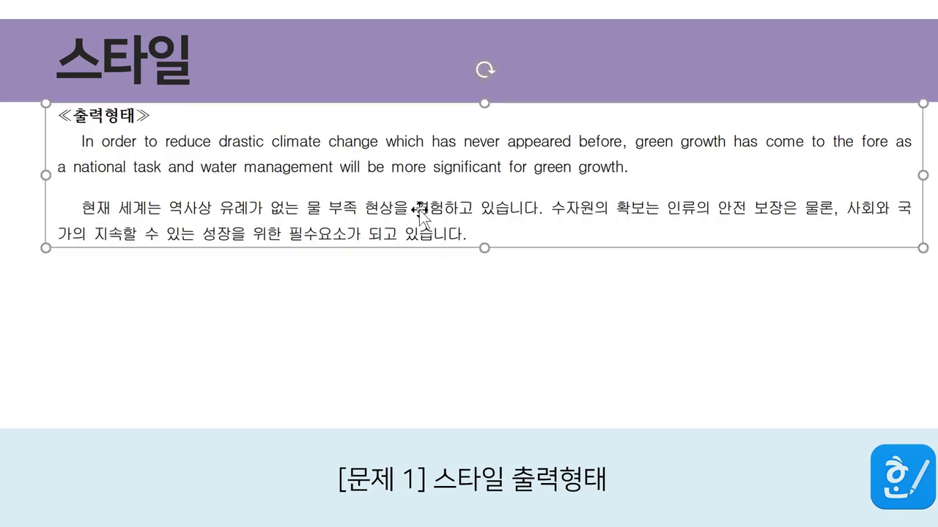
click(409, 272)
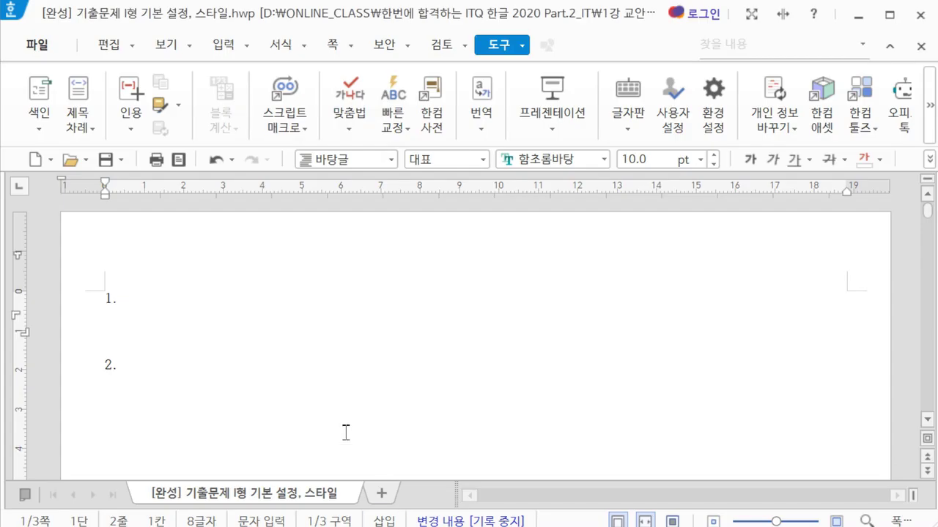
click(172, 345)
key(Return)
text(≪출력형태≫ In order to reduce drastic climate change which has never appeared before, green growth has come to the fore as a national task and water management will be more significant for green growth. 현재 세계는 역사상 유례가 없는 물 부족 현상을 경험하고 있습니다. 수자원의 확보는 인류의 안전 보장은 물론, 사회와 국가의 지속할 수 있는 성장을 위한 필수요소가 되고 있습니다.)
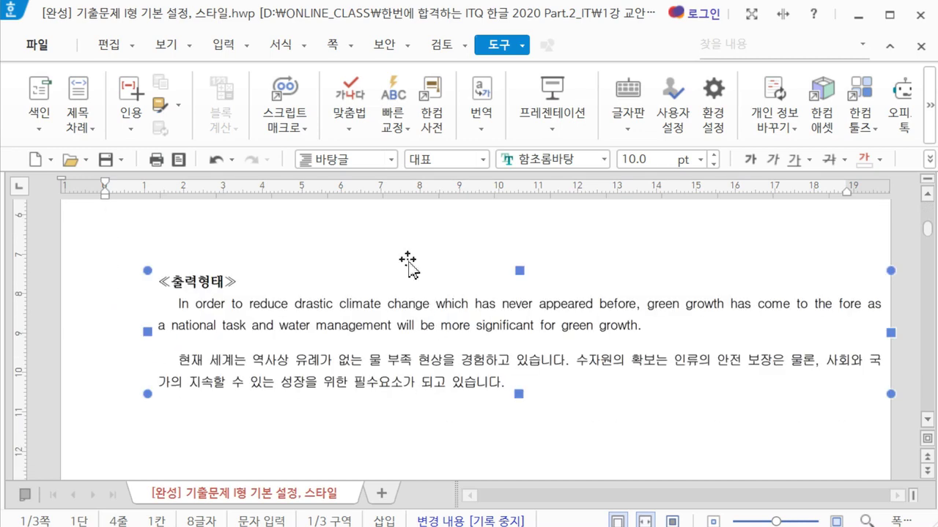
Set the pasted picture to 글자처럼 취급 and place the cursor on the line under 1
double_click(397, 287)
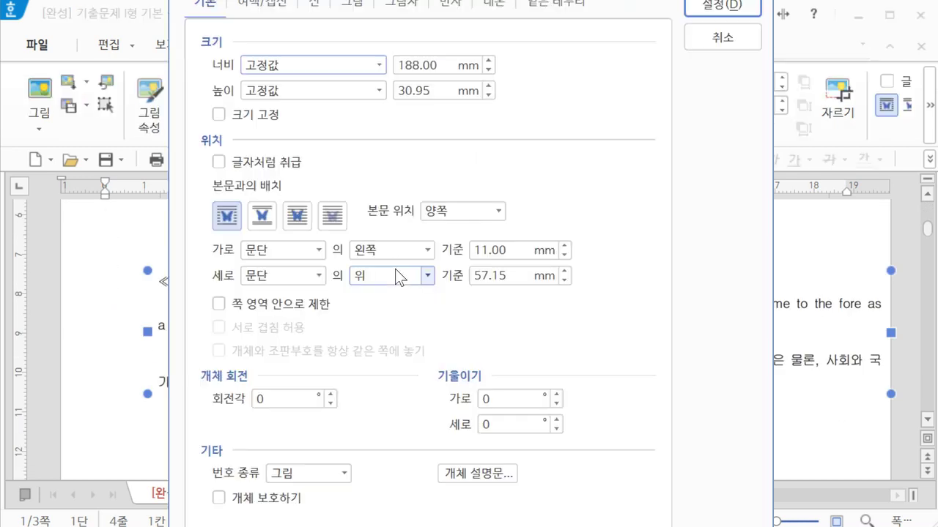
click(273, 160)
key(Return)
click(250, 308)
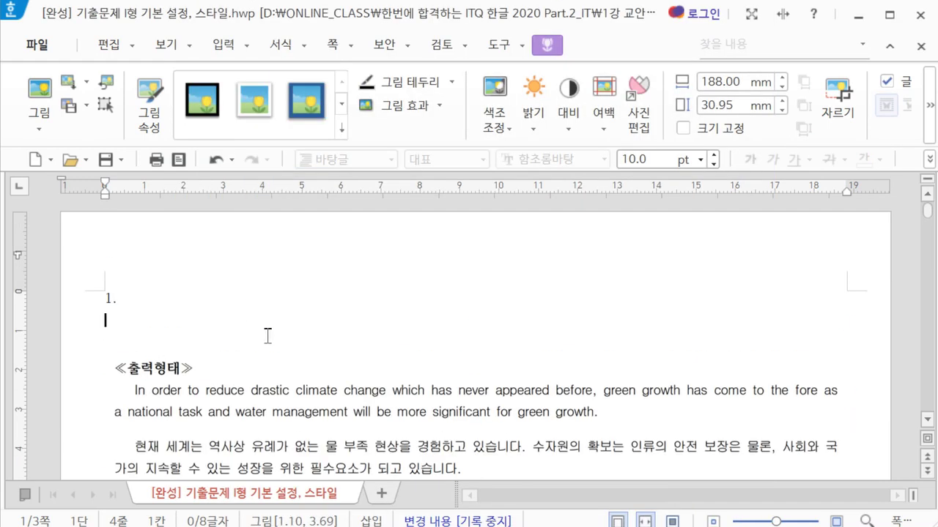
scroll(368, 311, down, 1)
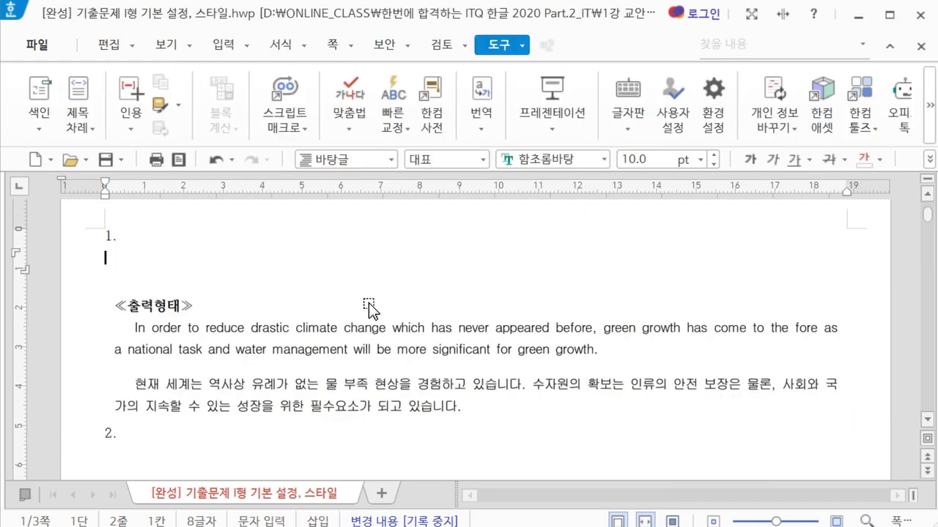
Type the English paragraph from 'In order to reduce drastic climate…' through 'a national task and water'
text(In)
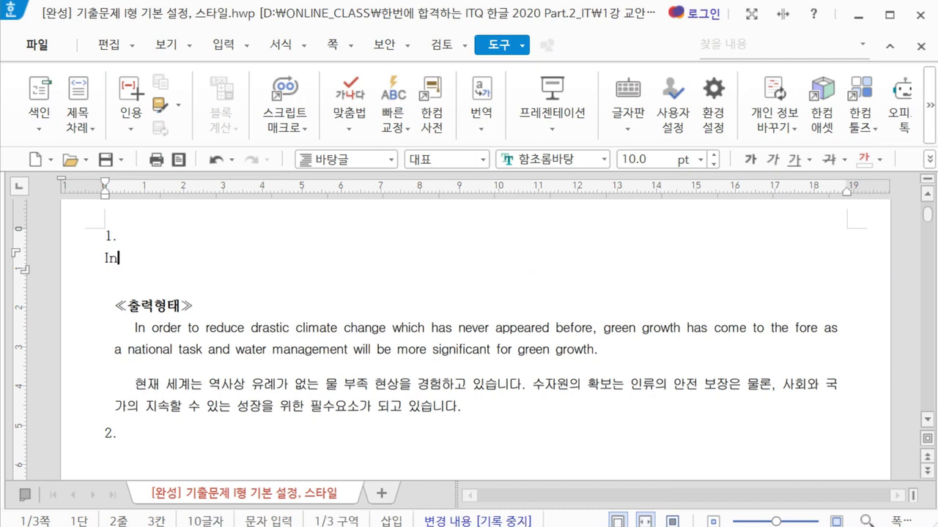
text( order to )
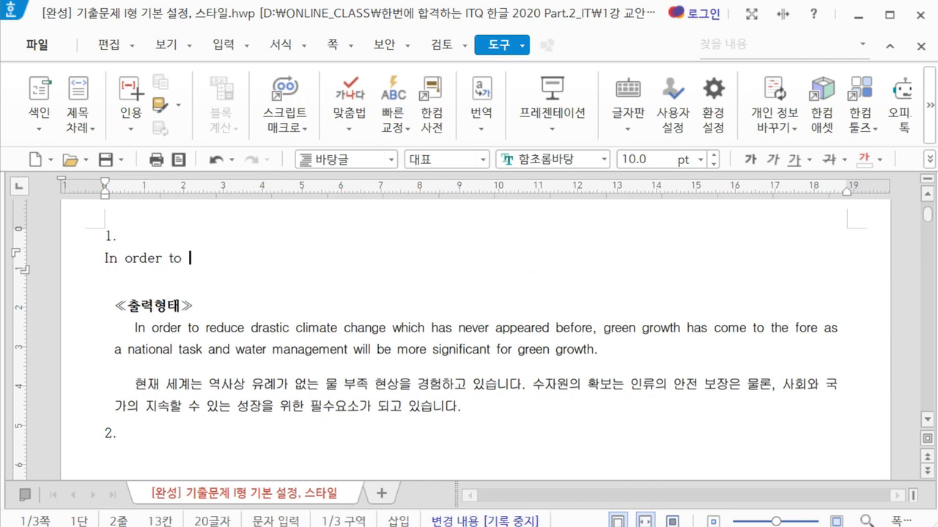
text(reduce d)
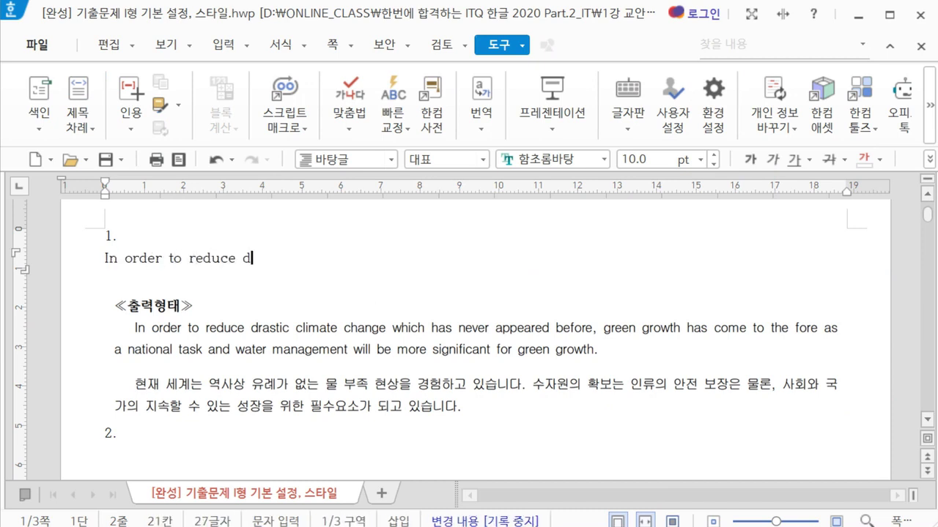
text(rastic c)
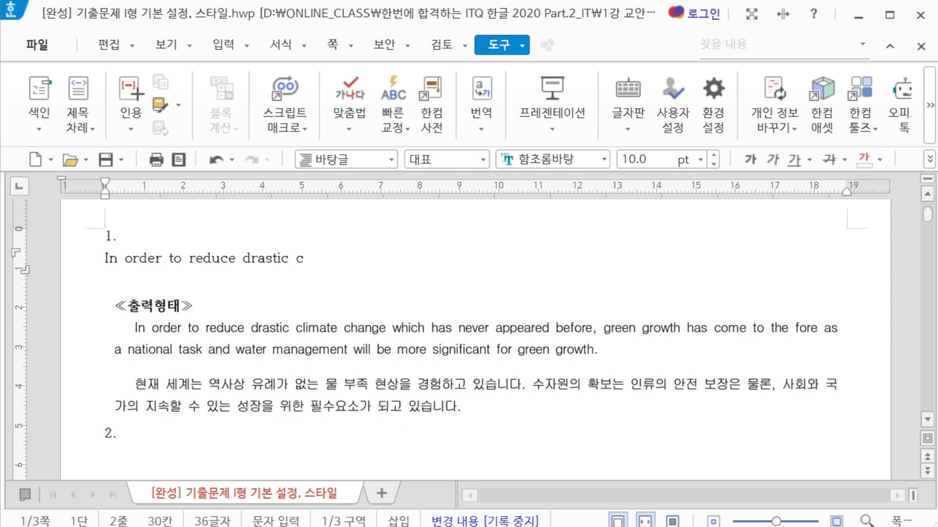
text(limate chag)
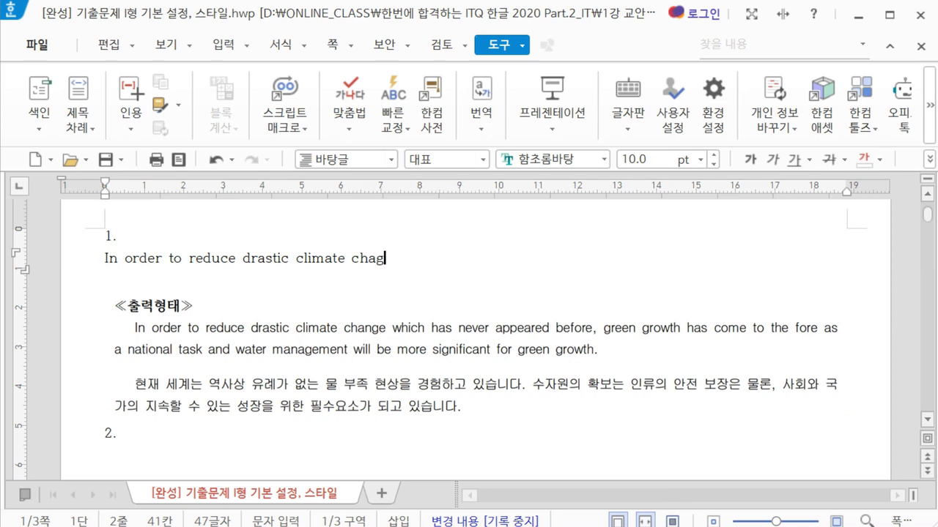
text(nge whi)
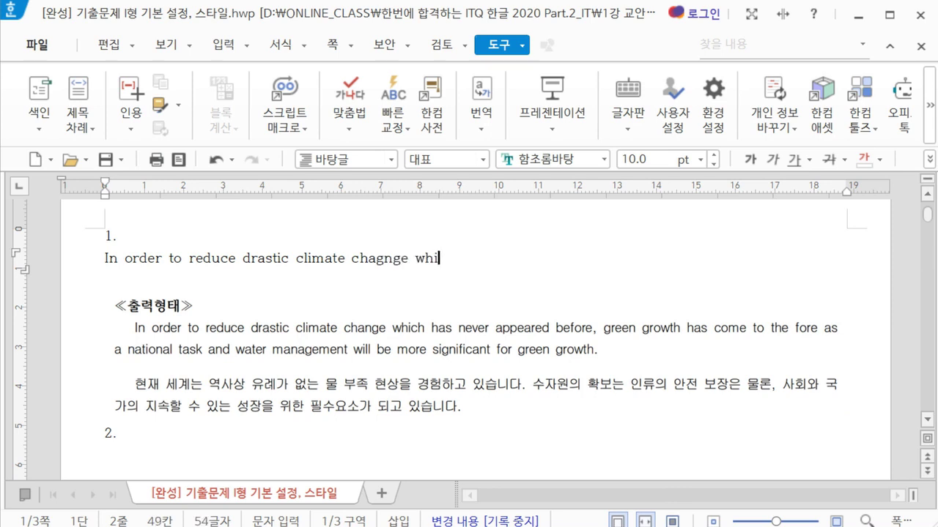
text(ch has never app)
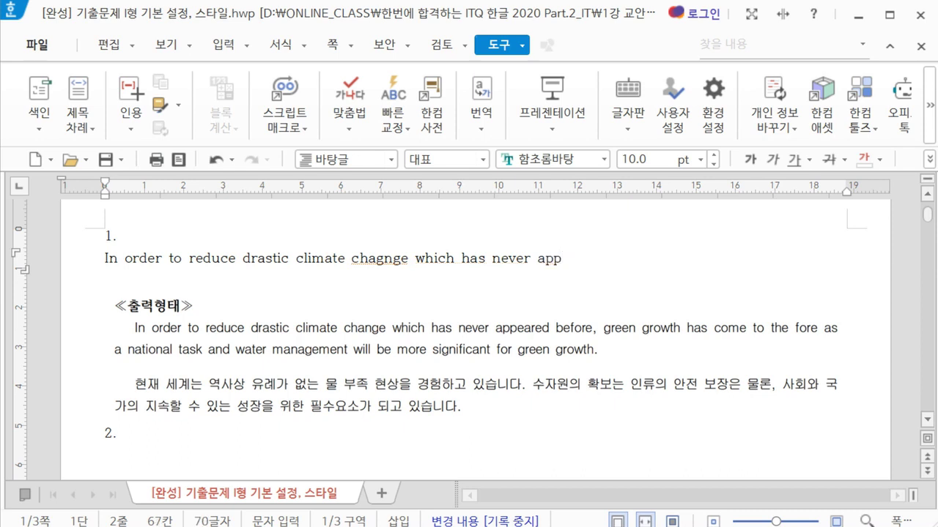
text(eard be)
text(fore, gree)
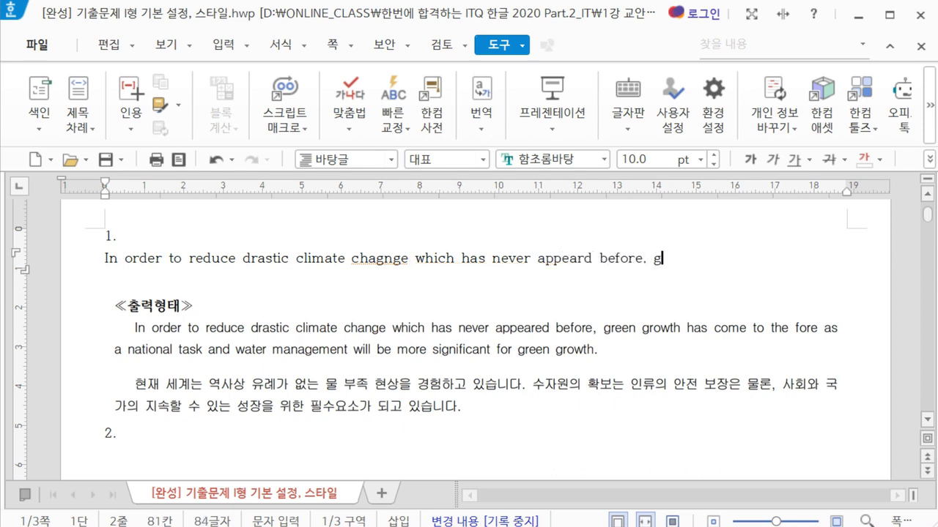
text(n grow)
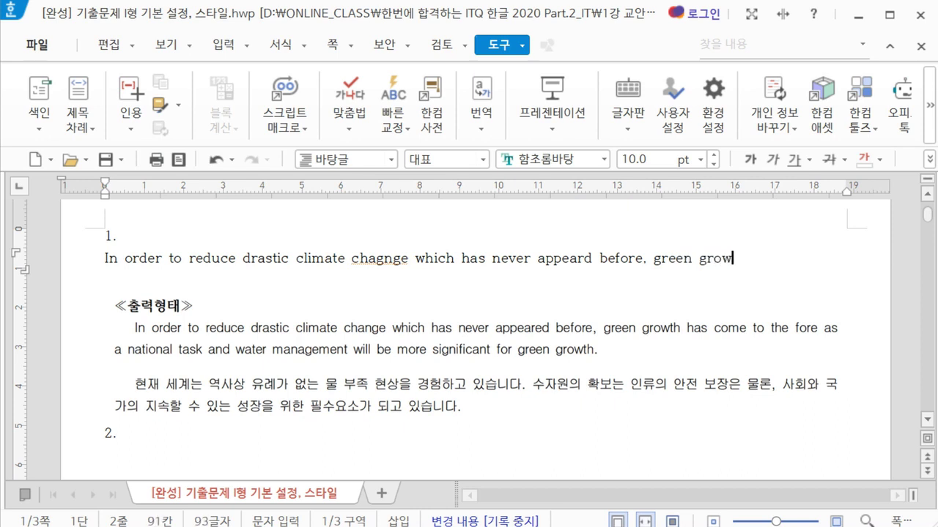
text(th has )
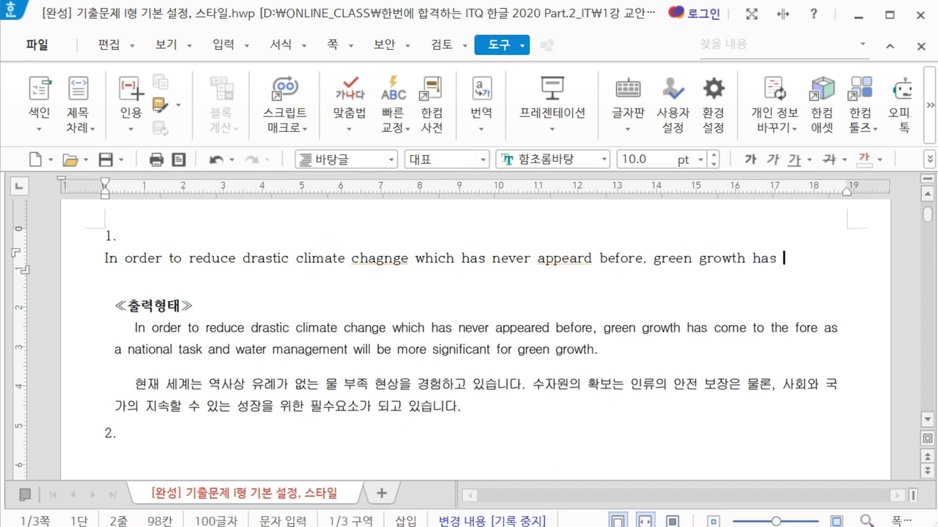
text(come)
text(he fore as a )
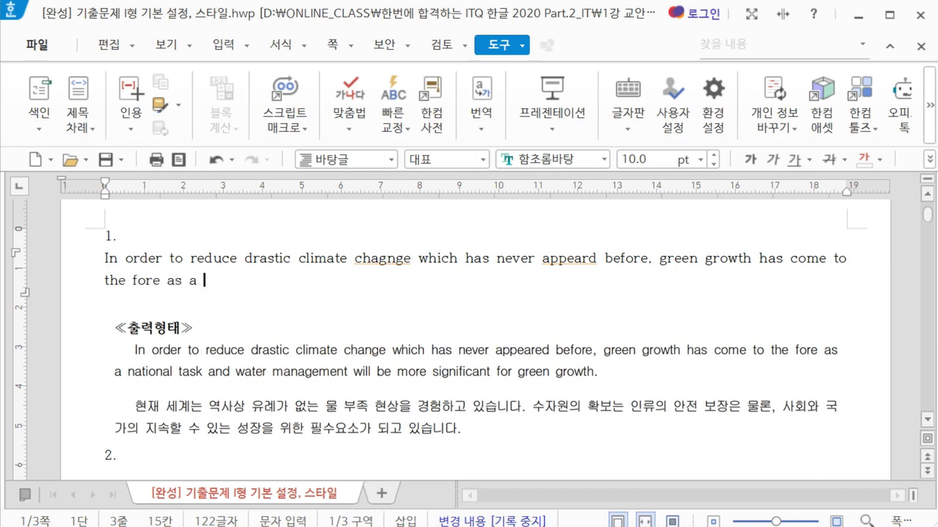
text(national task and wat)
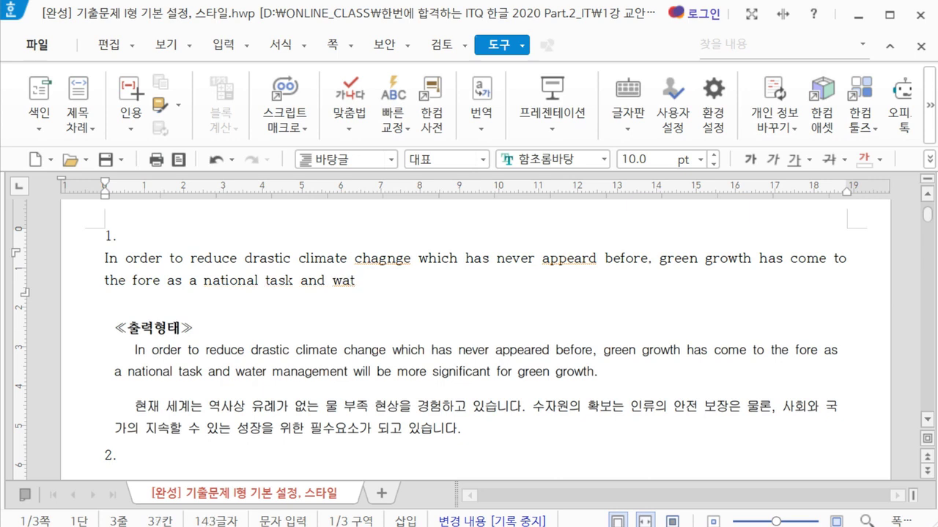
text(er)
Correct 'chagnge' and 'appeard', finish with 'management will be more significant for green growth.', and add a new line
drag(412, 262, 356, 265)
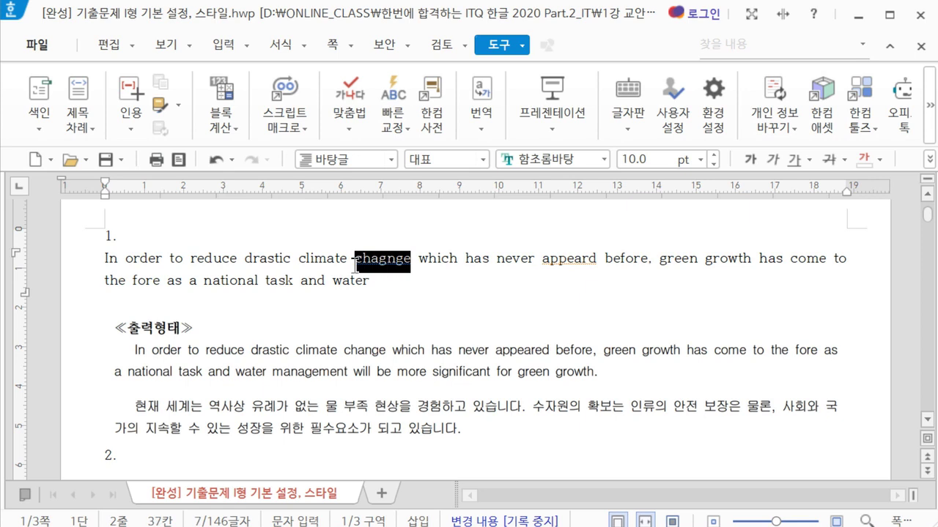
text(change)
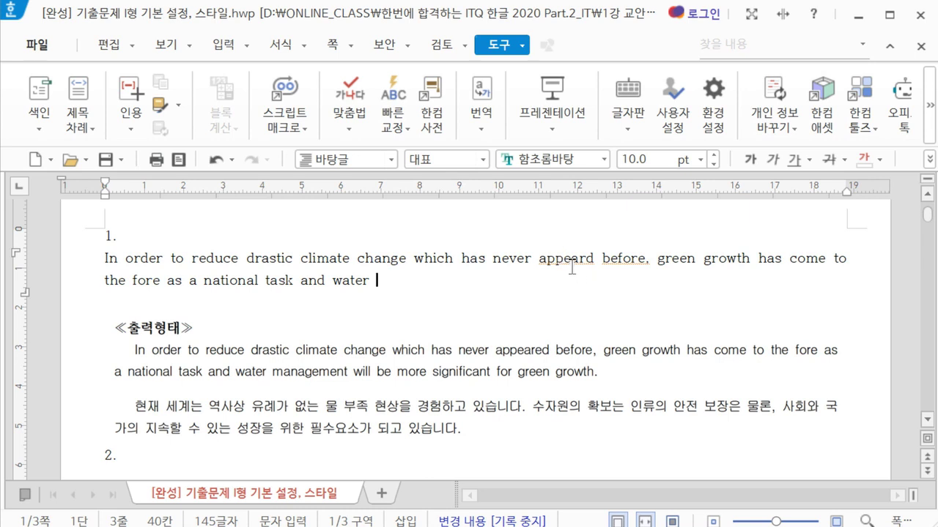
drag(540, 257, 592, 254)
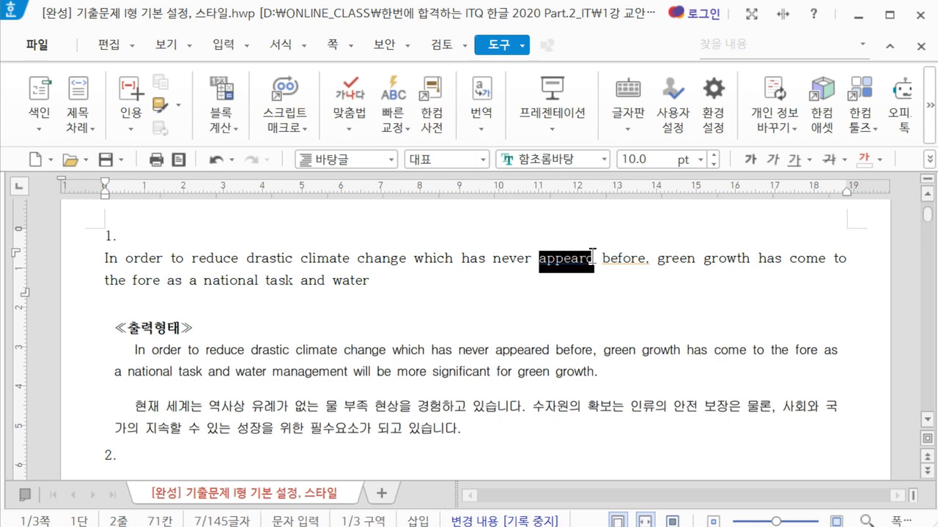
text(app)
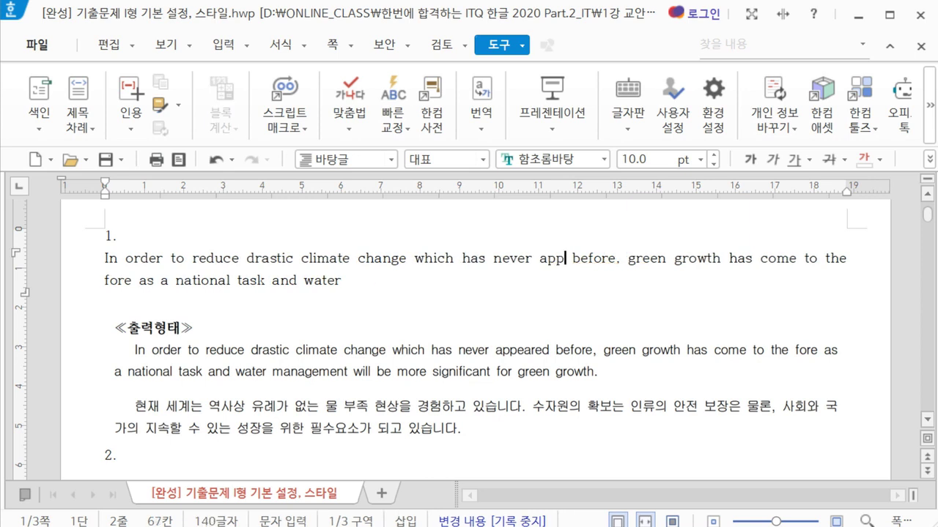
text(eared)
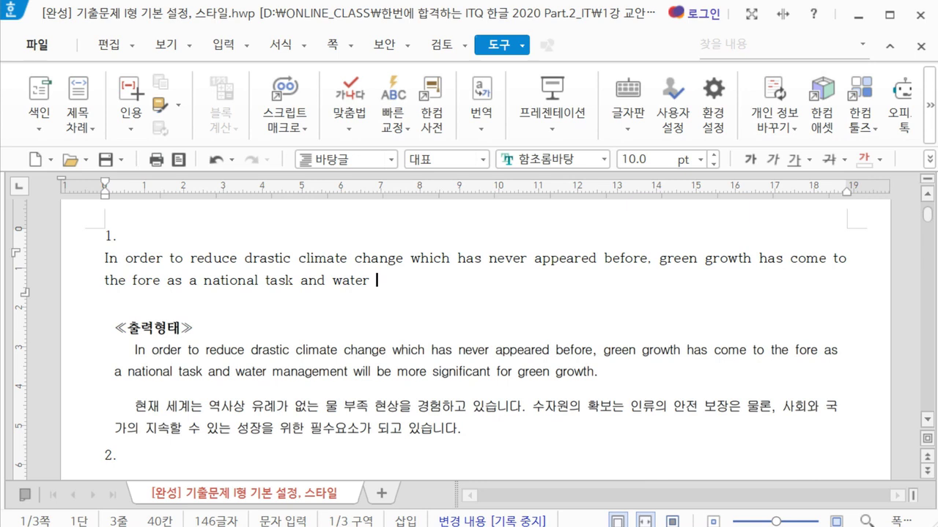
text(manage)
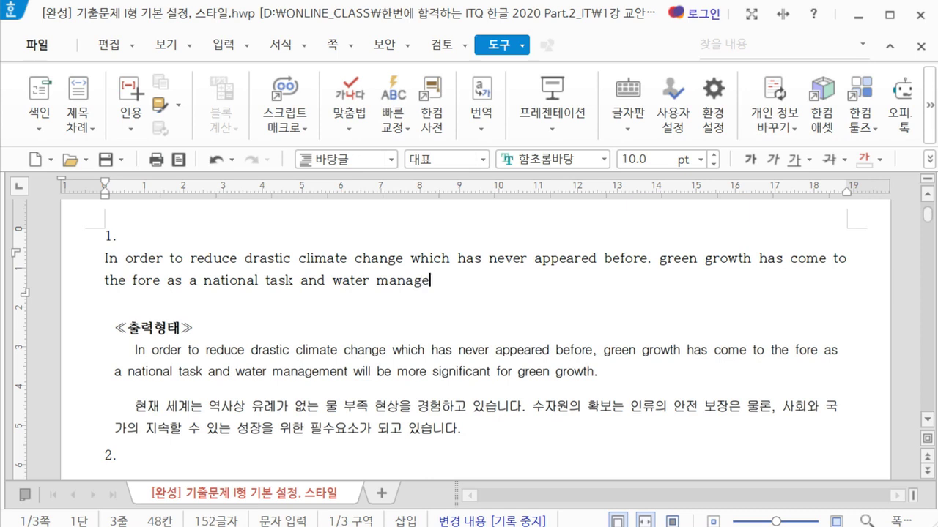
text(ment will be more )
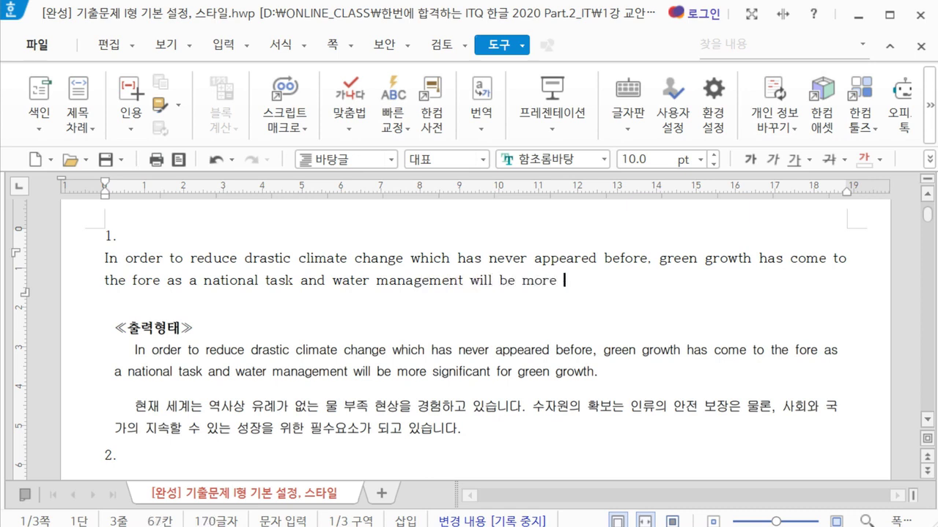
text(significant)
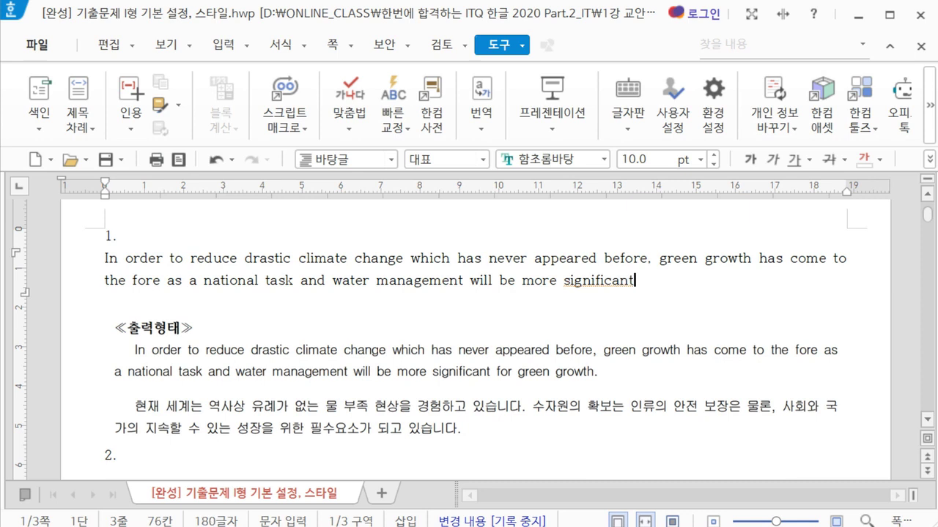
text( for gree)
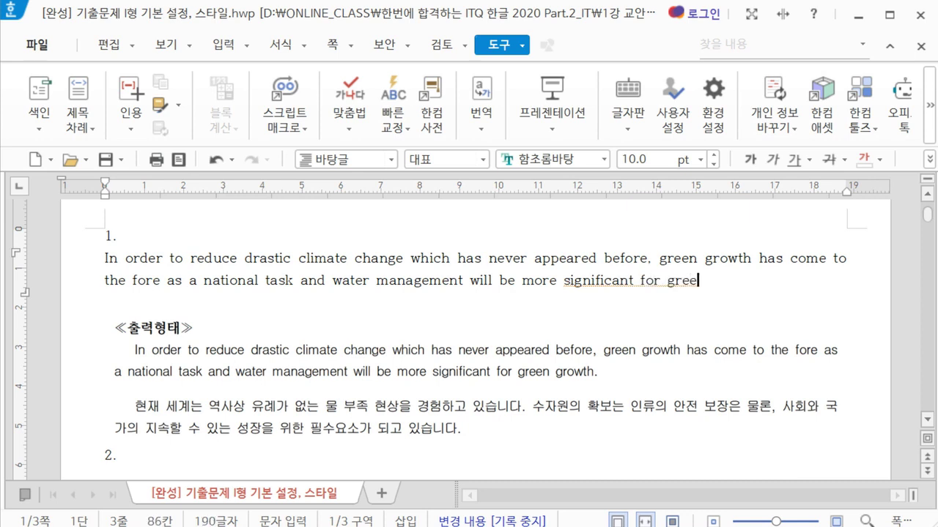
text(n growth.)
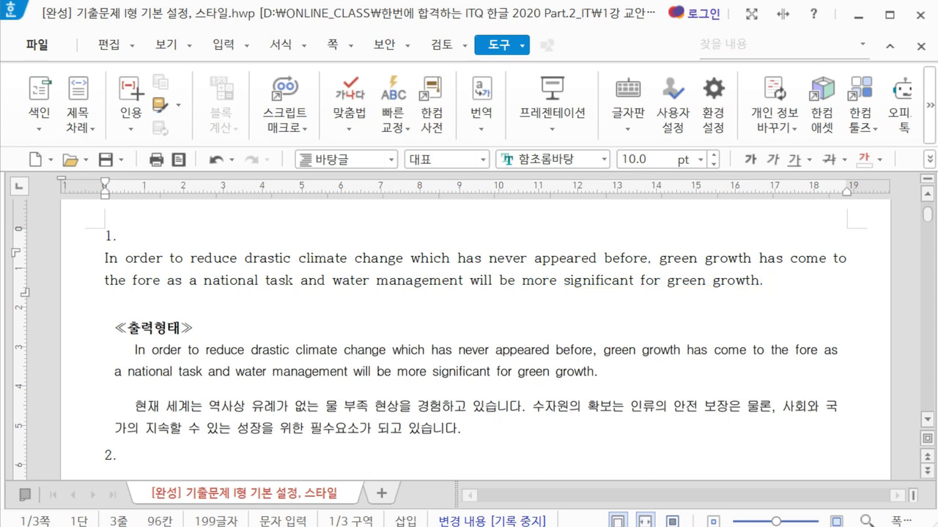
key(Return)
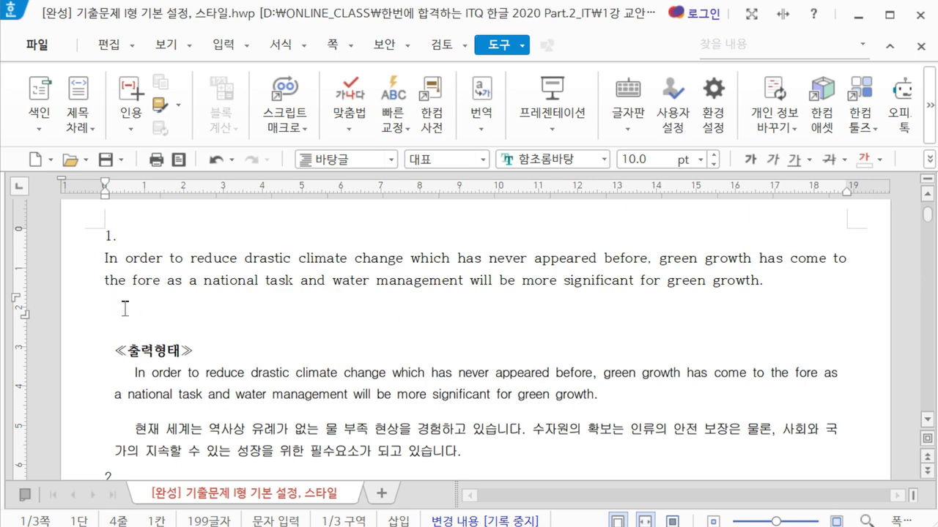
Type the Korean paragraph beginning '현재 세계는 역사상 유례가 없는 물 부족 현상을' below the English one
scroll(127, 302, down, 1)
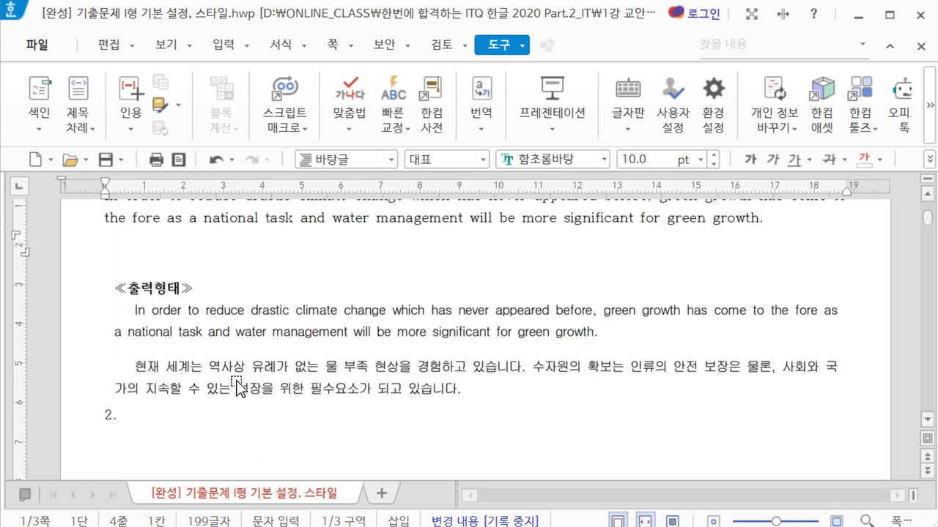
text(현재 세계는 역)
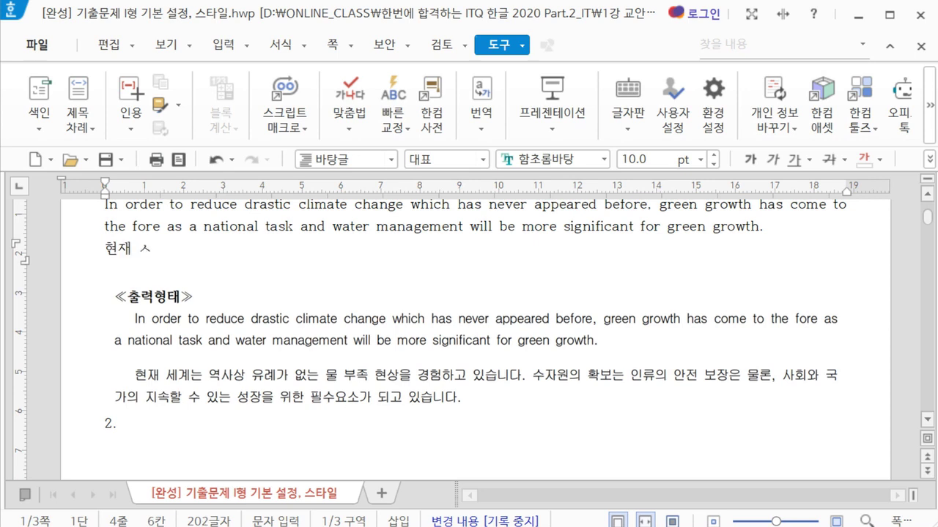
text(사상 유례)
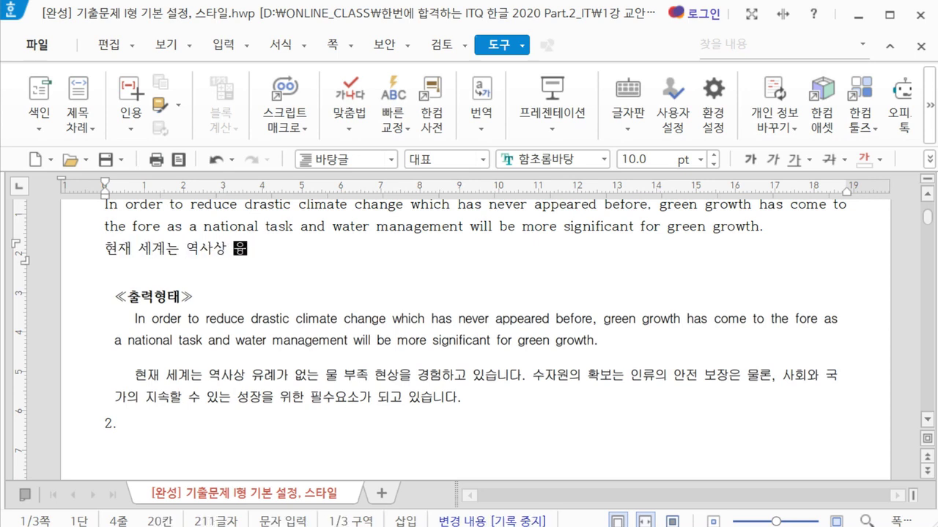
text(가 없는)
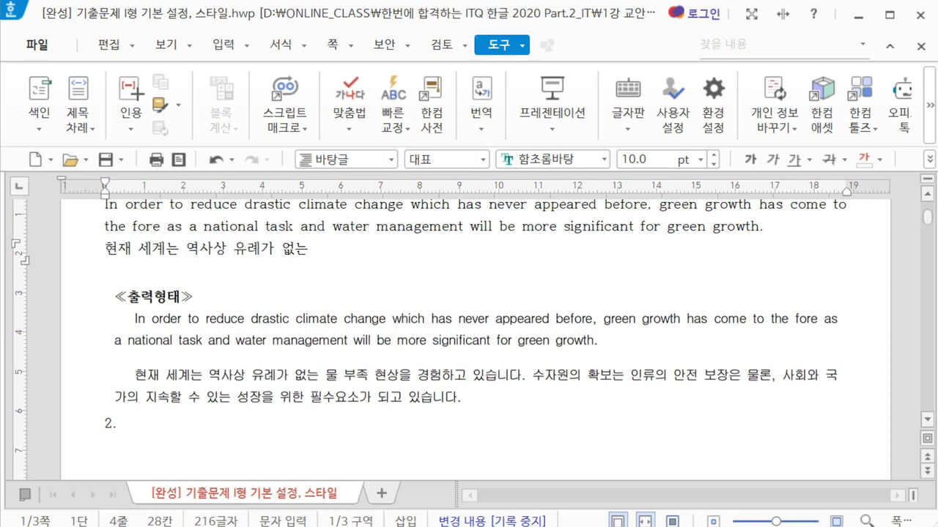
text( 물 부족 현상을 경험하고 이)
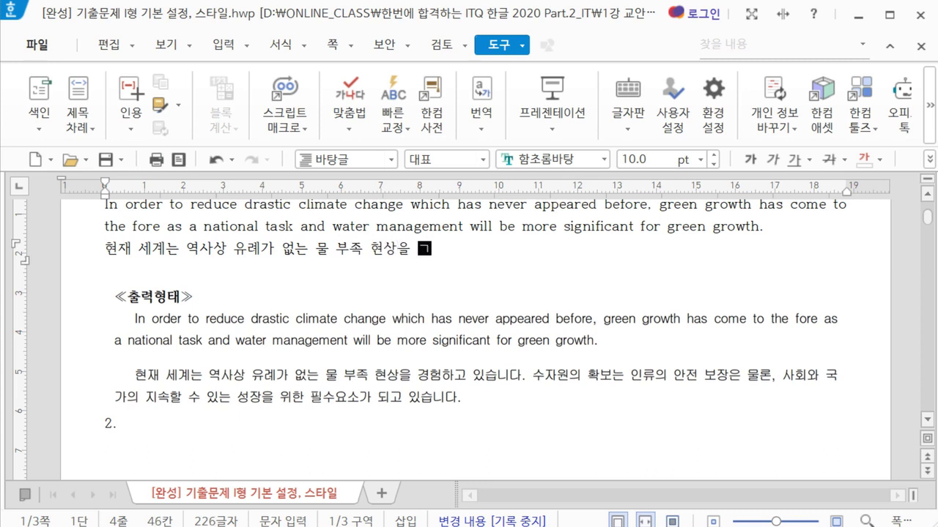
text(있습니다. )
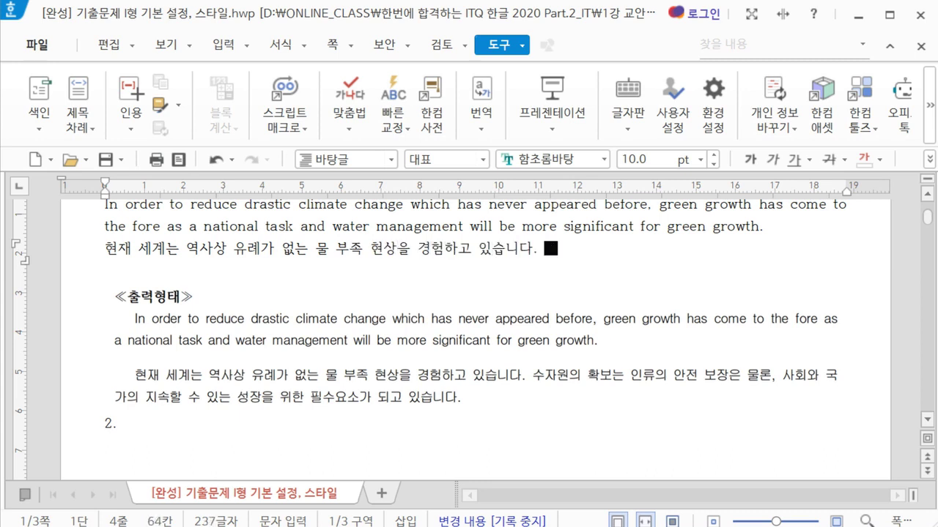
text(수자원의 확보는 인류의 안)
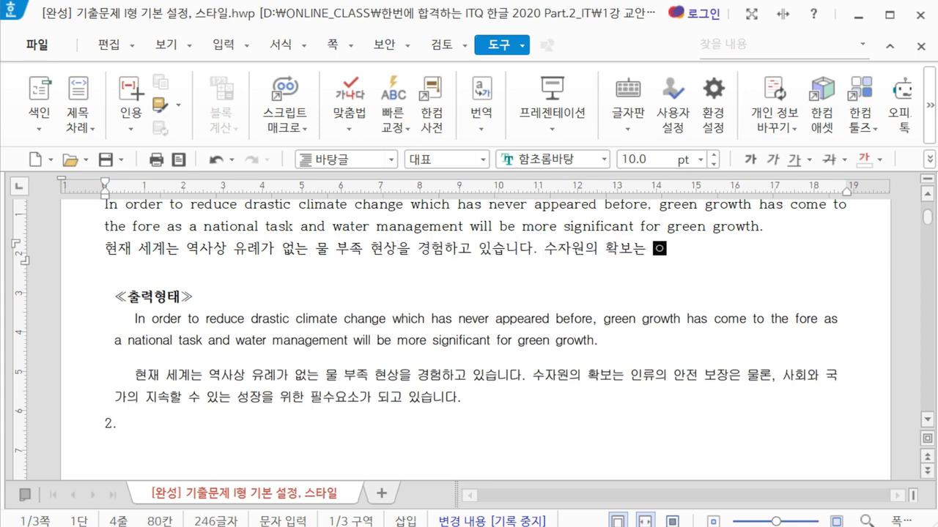
text(전 보장을 물른)
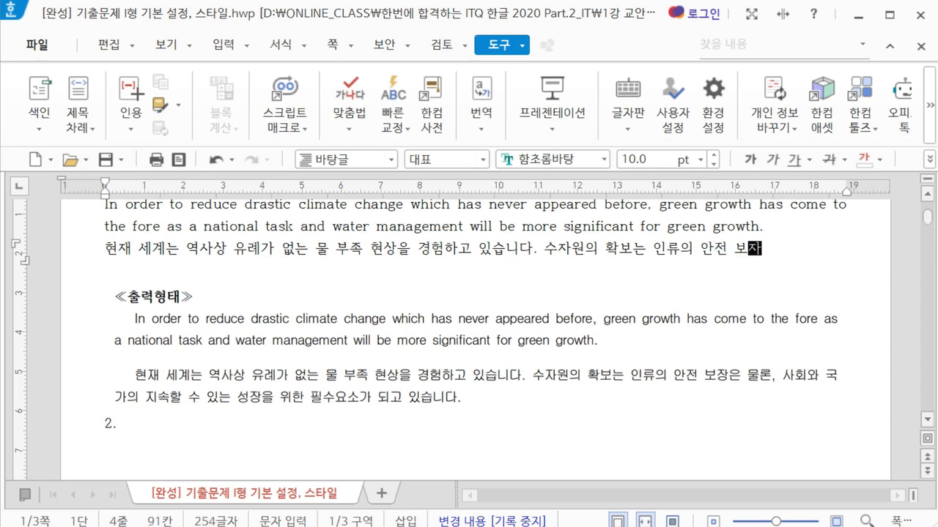
text(, 사회와 국가의 )
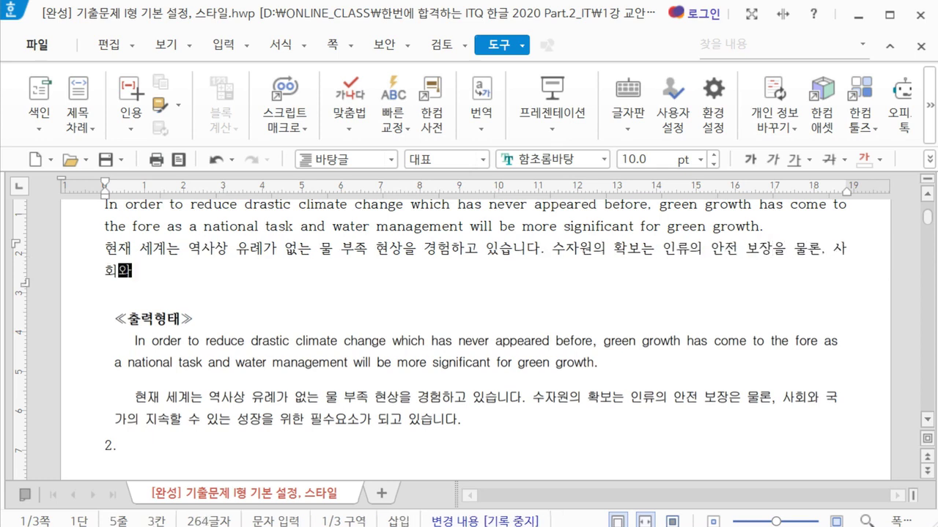
text(지속할 수 있는 서)
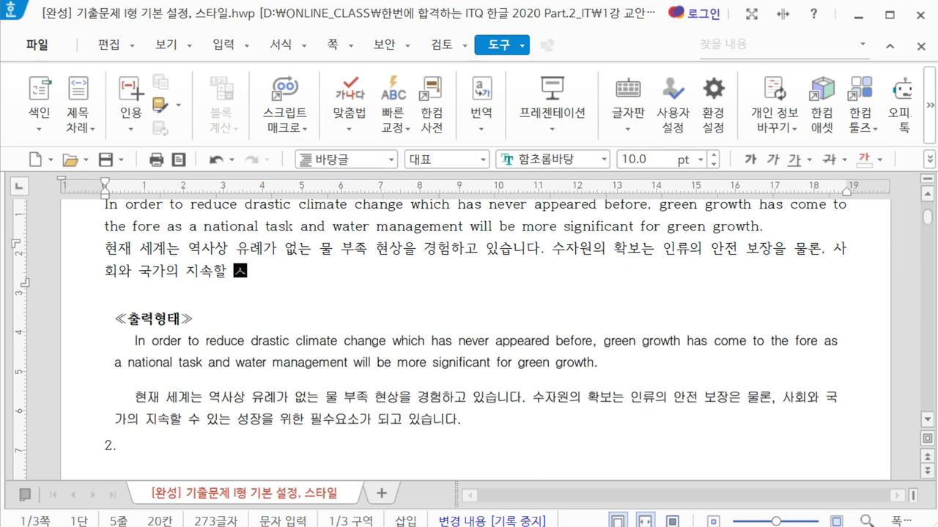
text(장을 위한 필수)
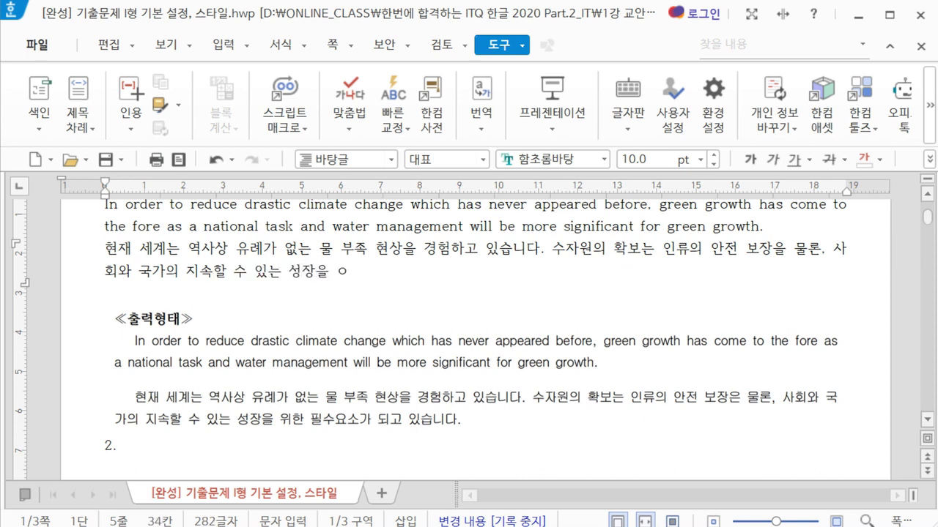
text(요소가 되 ㅇ)
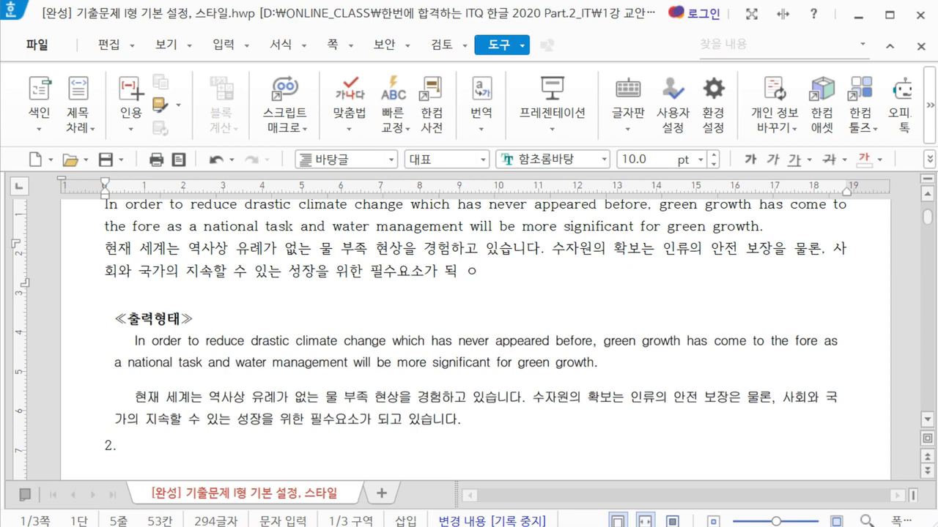
key(BackSpace)
text(고 있ㅅ)
text(습니다.)
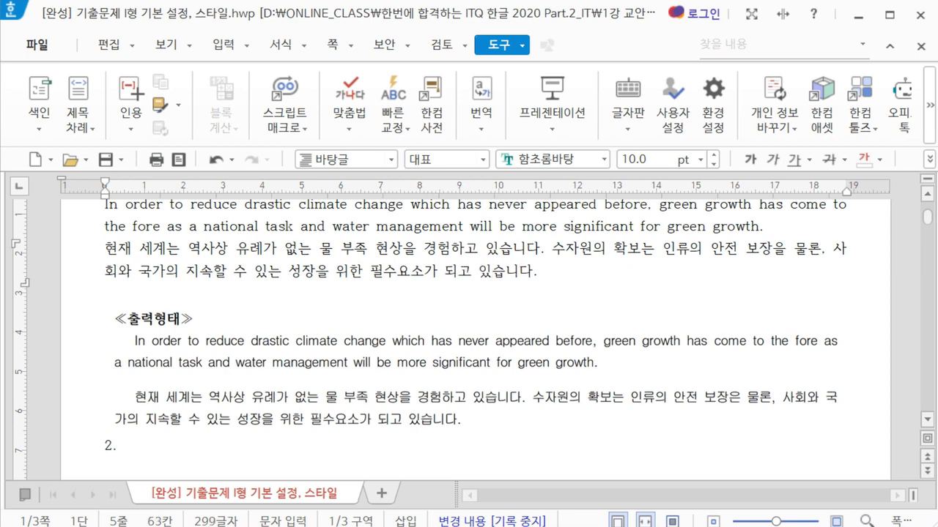
Delete the ≪출력형태≫ reference picture and bring up the style conditions slide
click(322, 390)
key(Delete)
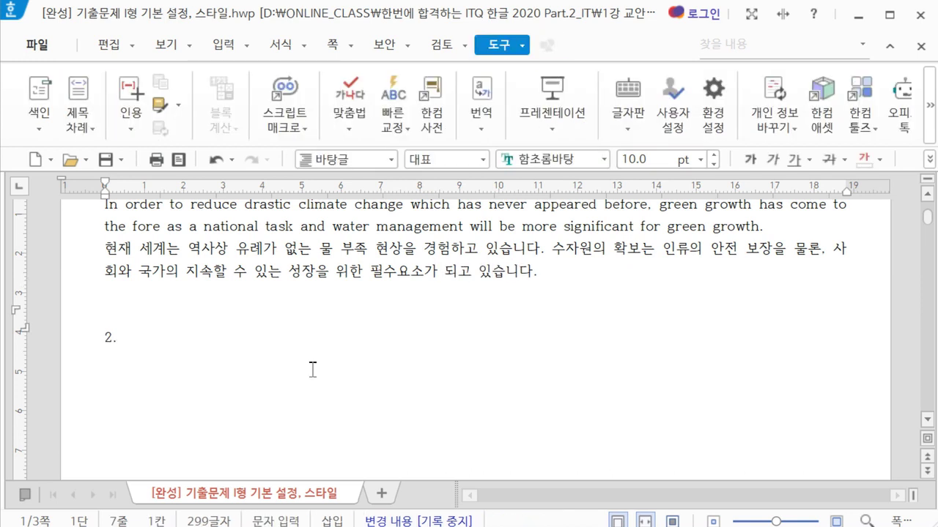
scroll(391, 335, up, 1)
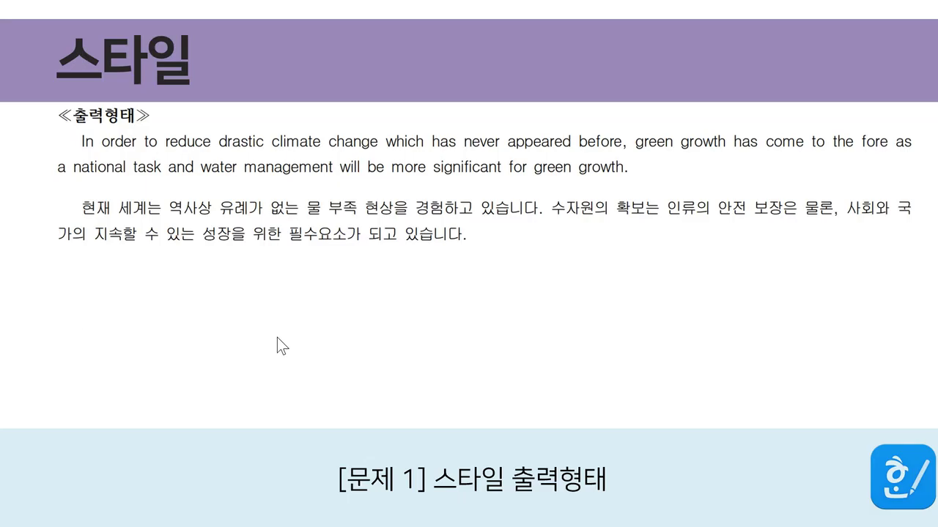
key(Right)
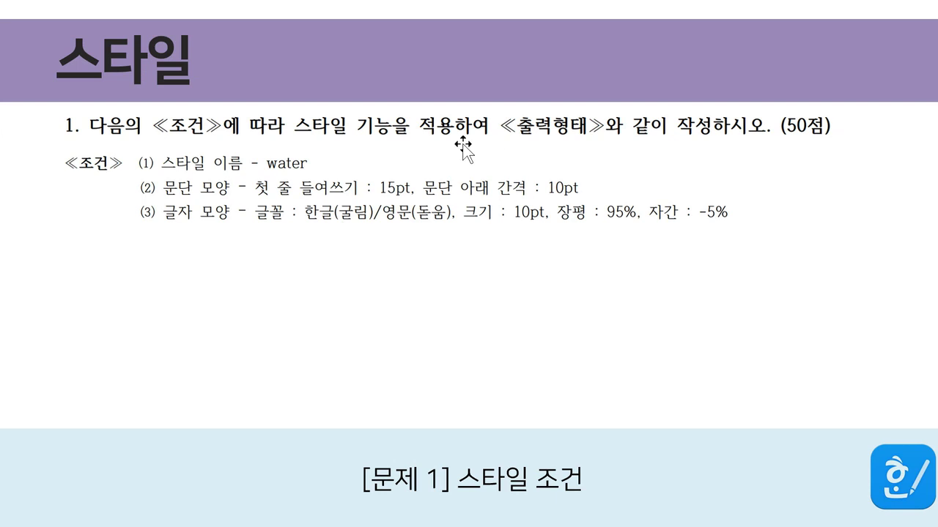
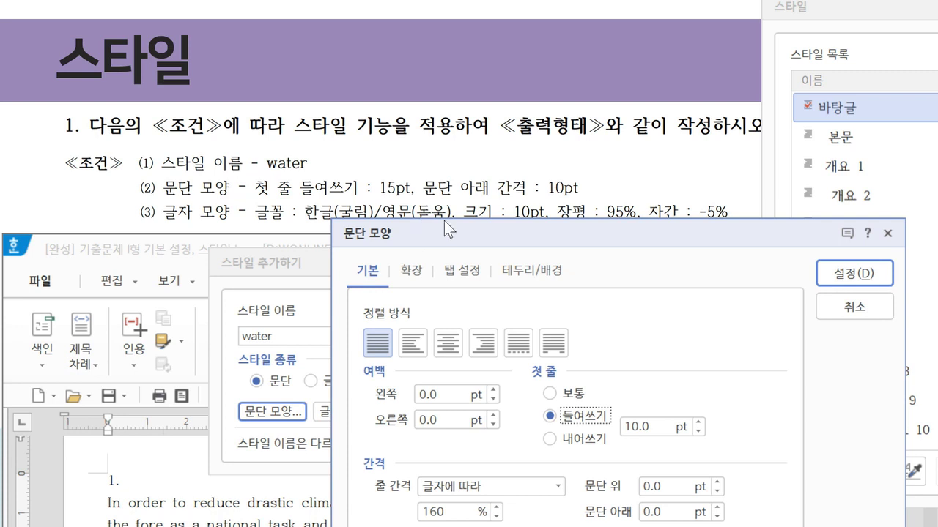
Set the first-line indent to 15 pt and space below paragraphs to 10 pt, then confirm
double_click(657, 430)
text(15)
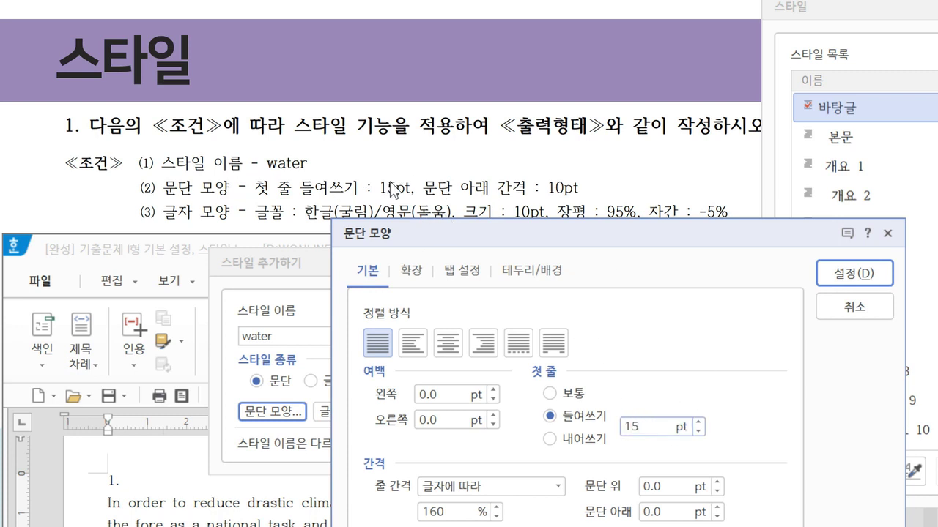
click(668, 512)
double_click(668, 511)
text(10)
key(Return)
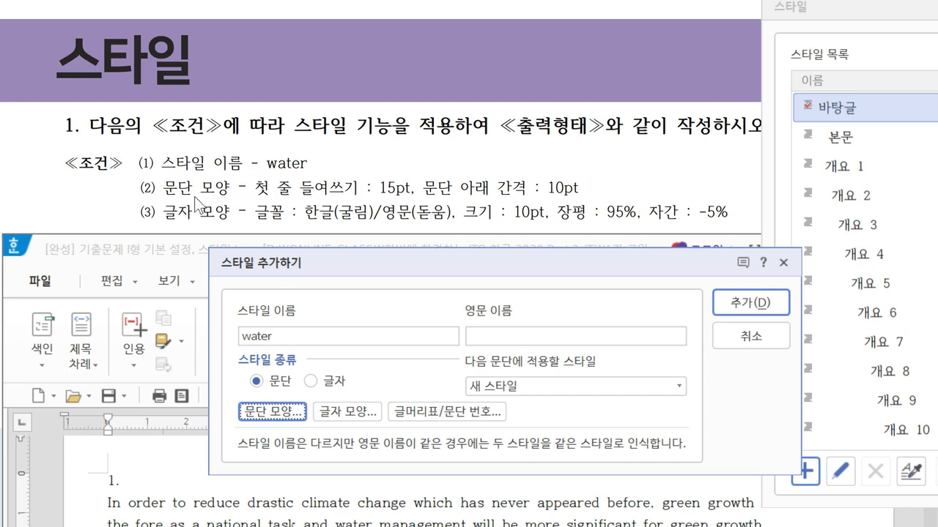
In the style's character settings, set the character width (장평) to 95%
click(348, 412)
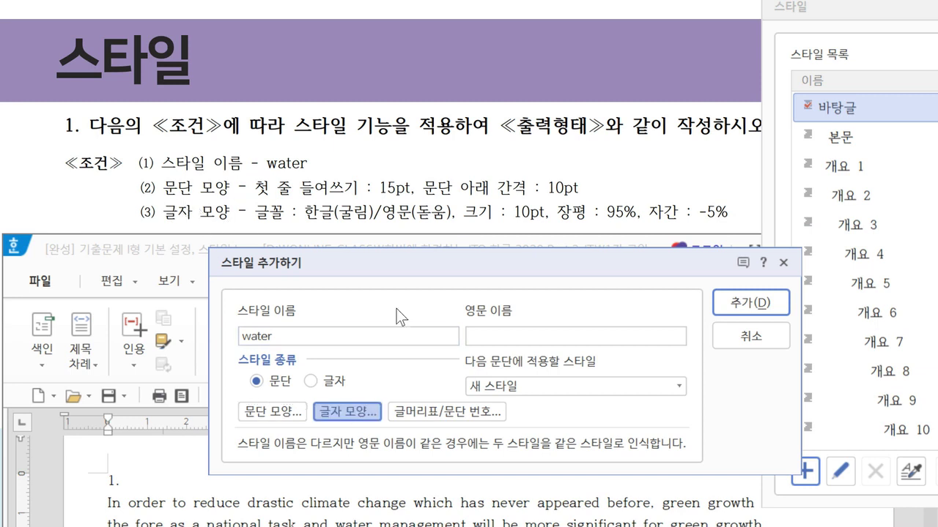
drag(419, 129, 407, 277)
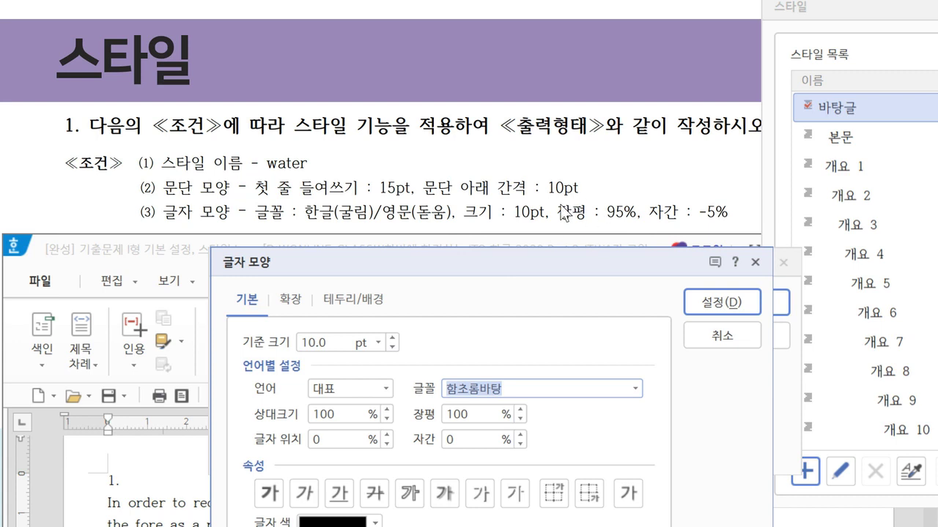
key(alt+w)
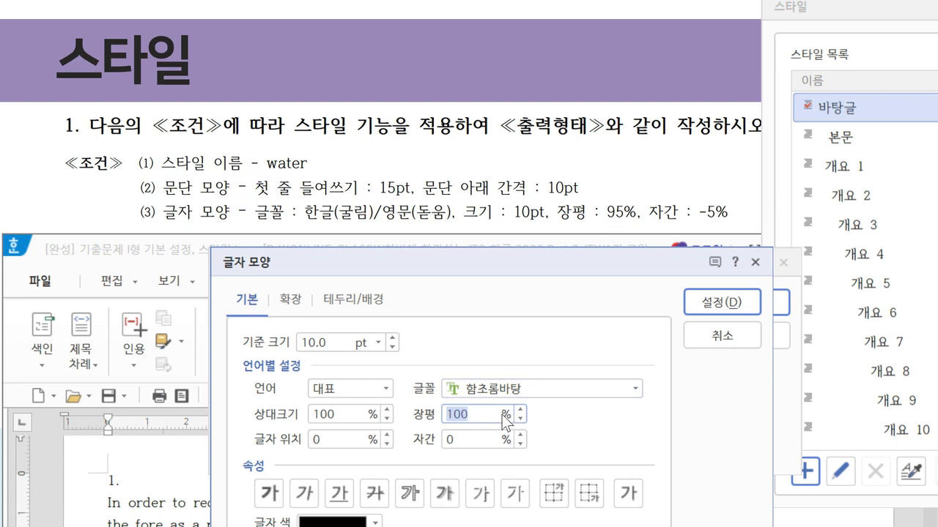
drag(457, 265, 439, 52)
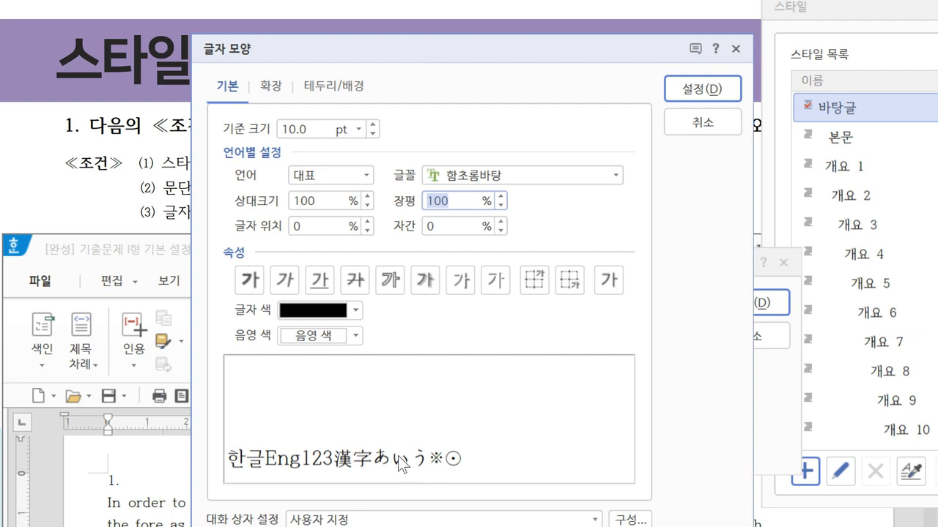
text(110)
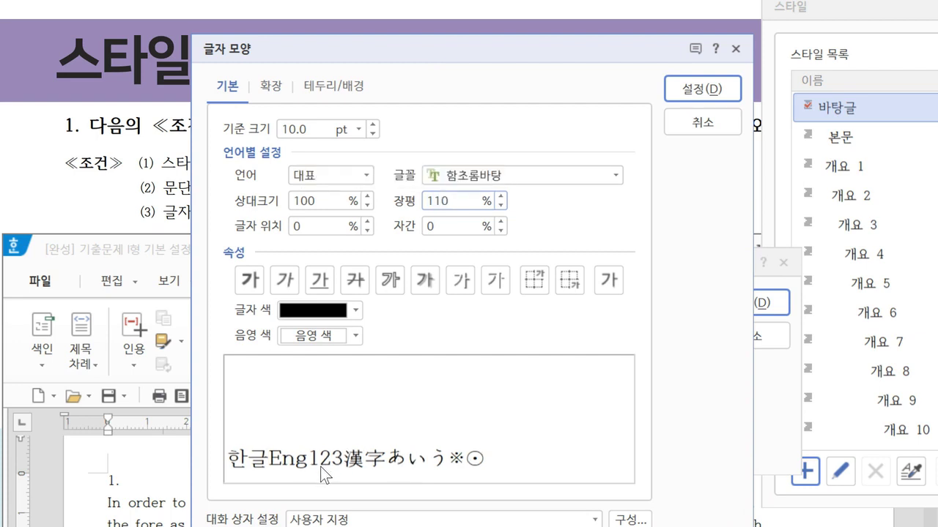
key(BackSpace)
key(BackSpace)
key(BackSpace)
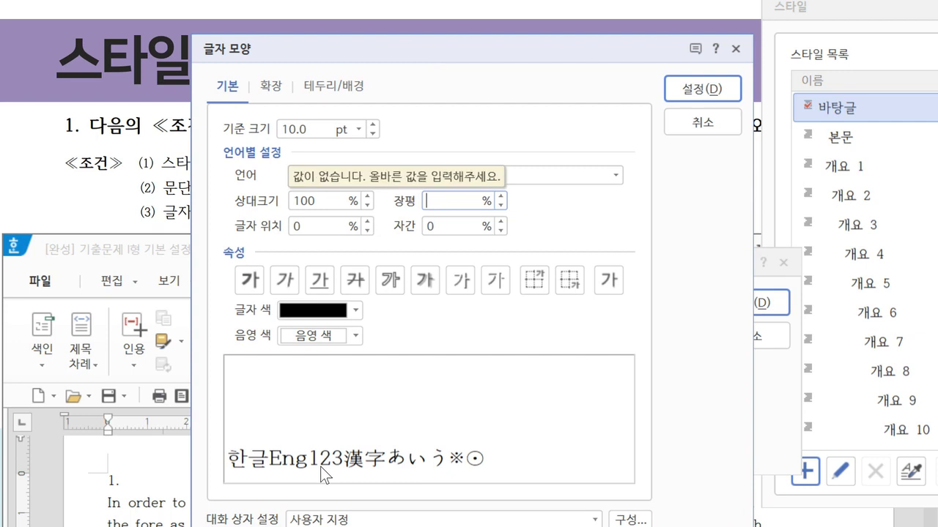
text(80)
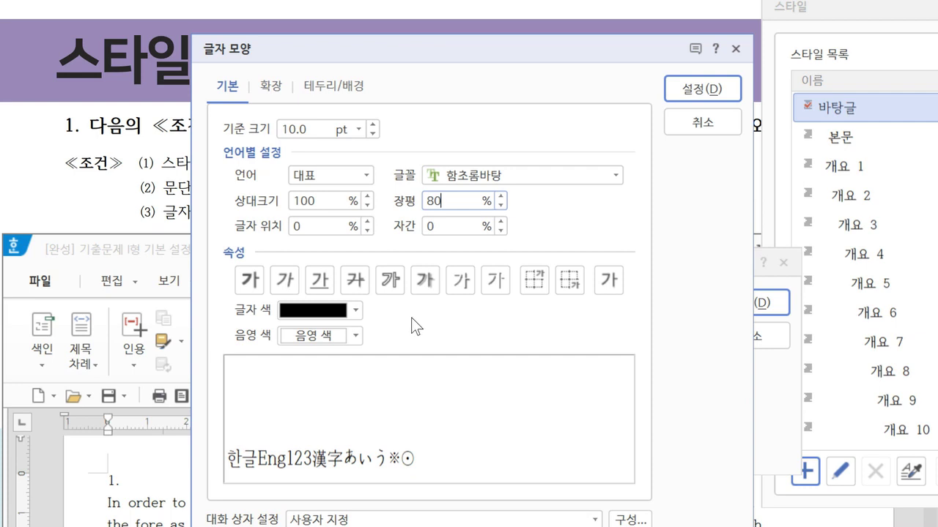
drag(438, 47, 465, 249)
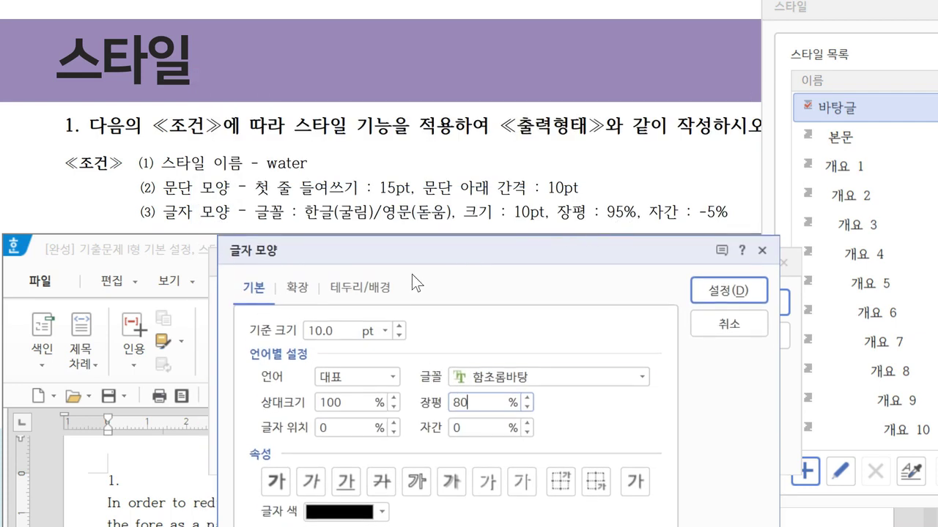
key(BackSpace)
key(BackSpace)
text(95)
Set the letter spacing (자간) to -5%, correcting an earlier -10 entry
drag(411, 245, 386, 60)
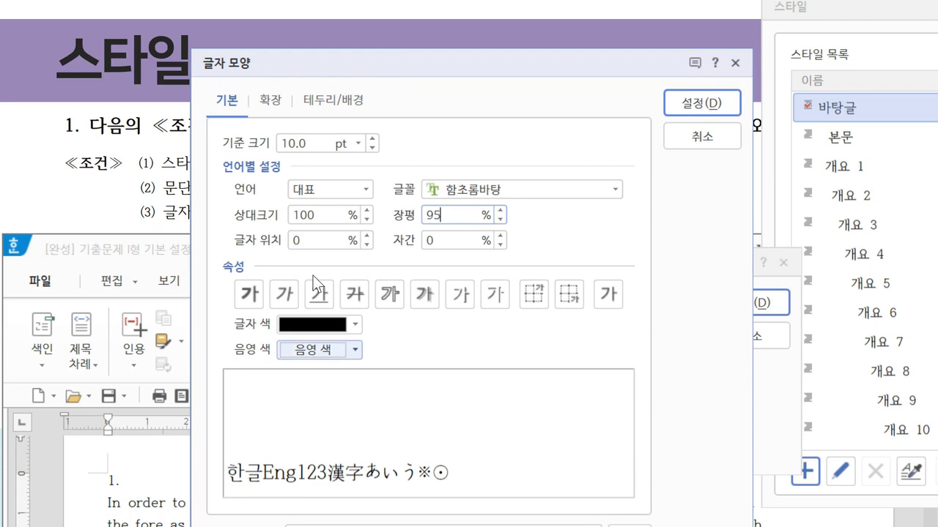
drag(372, 70, 379, 260)
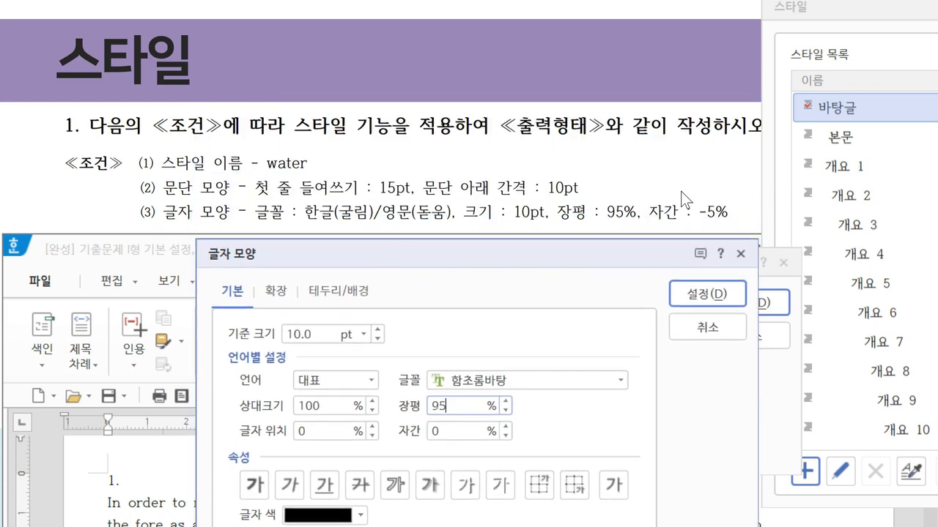
drag(484, 244, 478, 76)
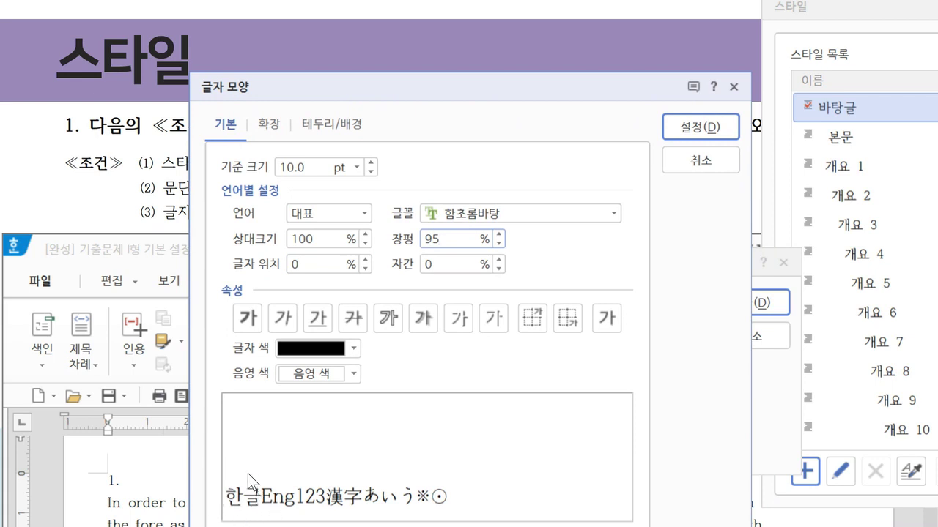
click(454, 263)
text(10)
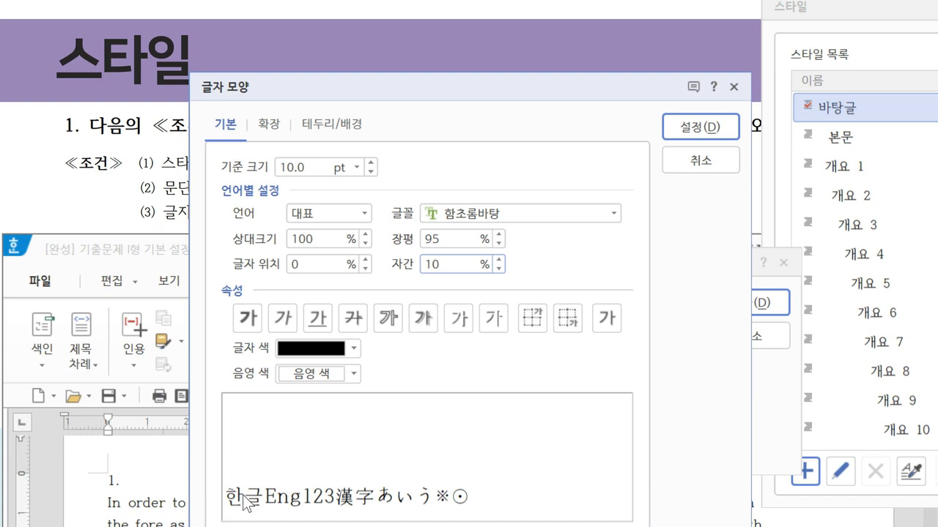
key(BackSpace)
key(BackSpace)
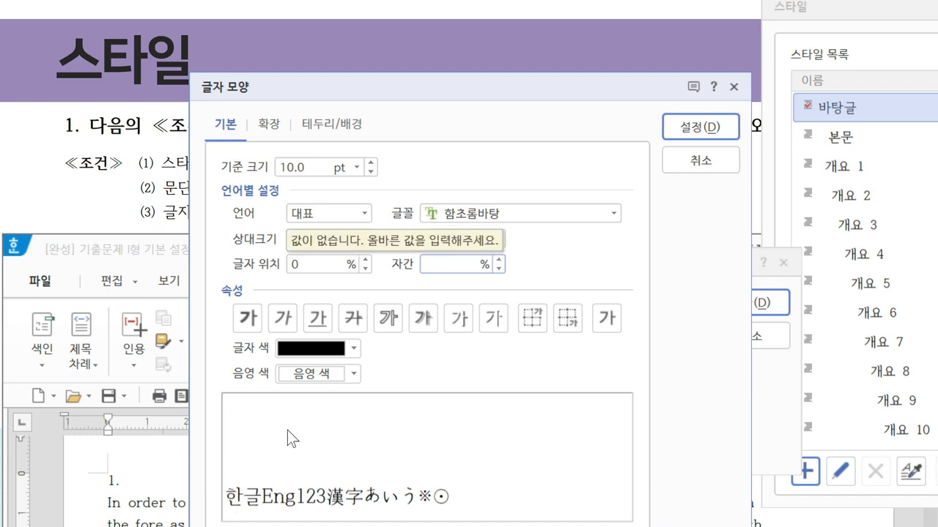
text(-10)
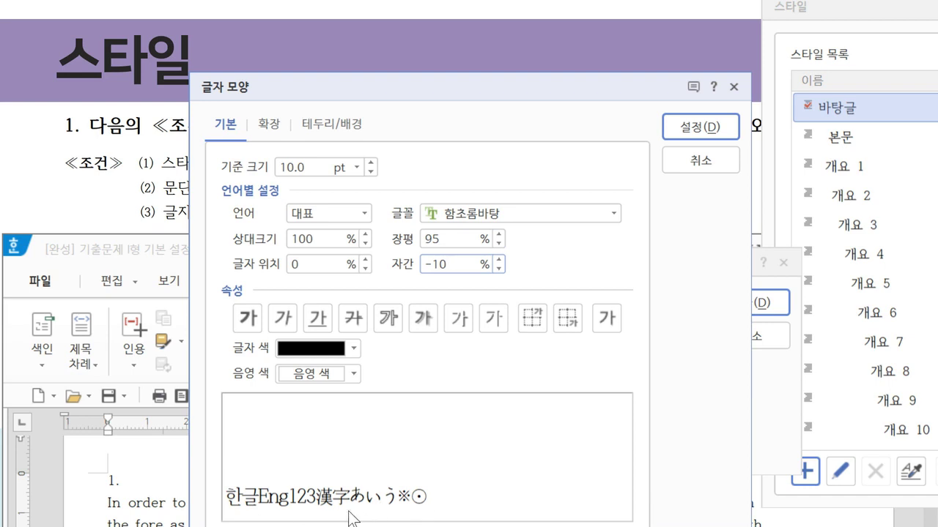
drag(375, 97, 387, 255)
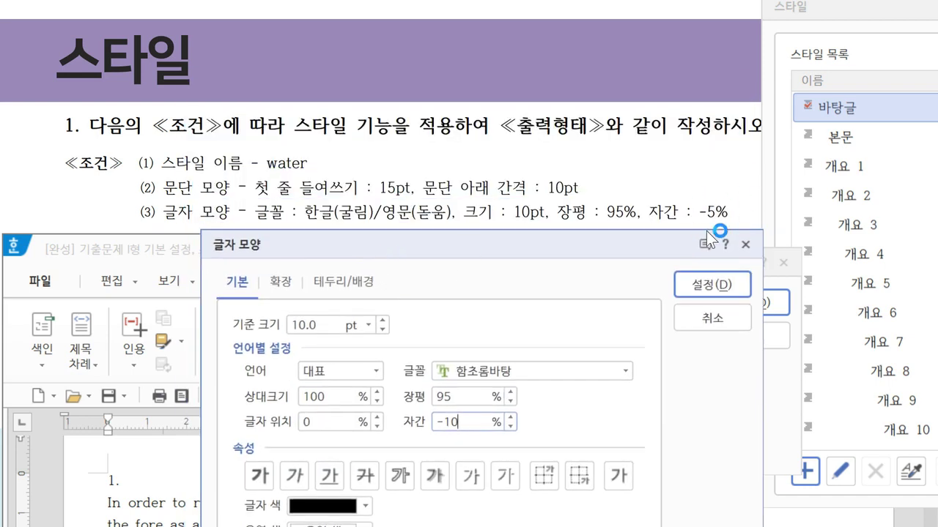
double_click(444, 422)
text(-5)
Set the Korean (한글) font to 굴림, replacing 함초롬바탕
click(356, 370)
click(352, 407)
click(519, 369)
double_click(519, 368)
key(BackSpace)
text(굴림)
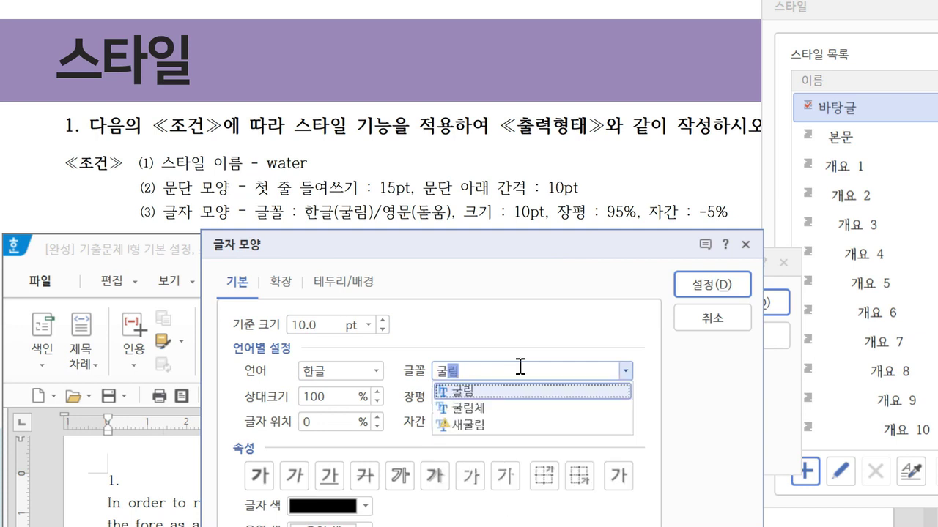
key(Return)
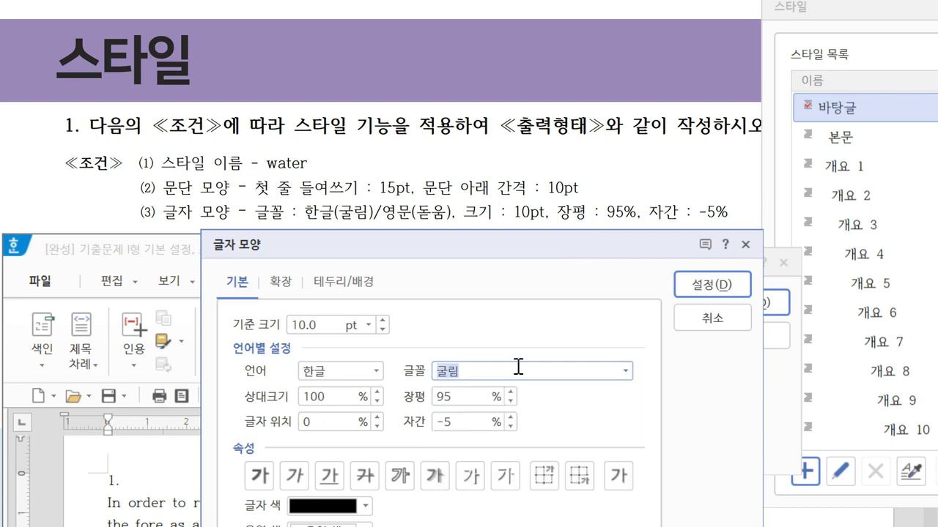
Set the English (영문) font to 돋움 and apply the character settings to the style
click(344, 378)
click(355, 420)
double_click(537, 371)
key(BackSpace)
text(ㄷㄷ돋움)
key(Return)
drag(483, 253, 387, 213)
click(616, 243)
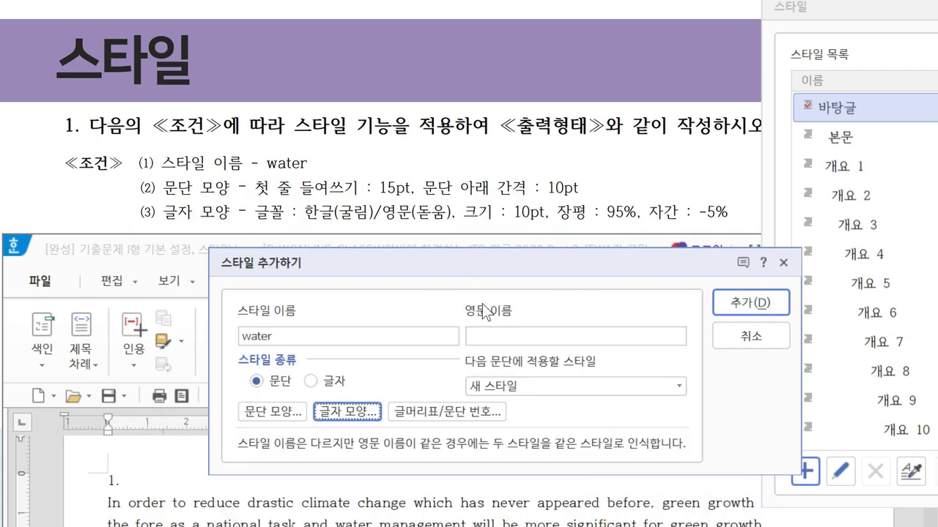
Add the water style to the style list as Ctrl+2 and close the style dialog
click(751, 301)
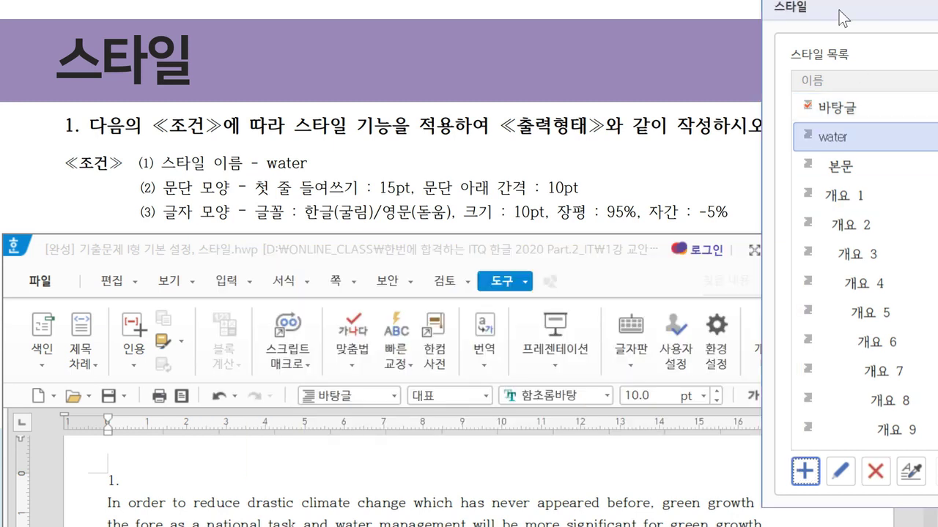
drag(833, 7, 201, 260)
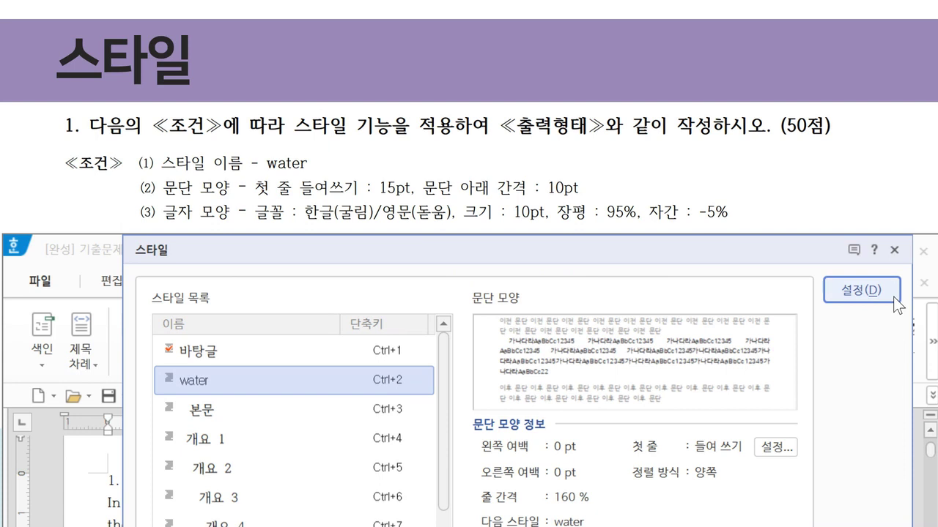
click(893, 250)
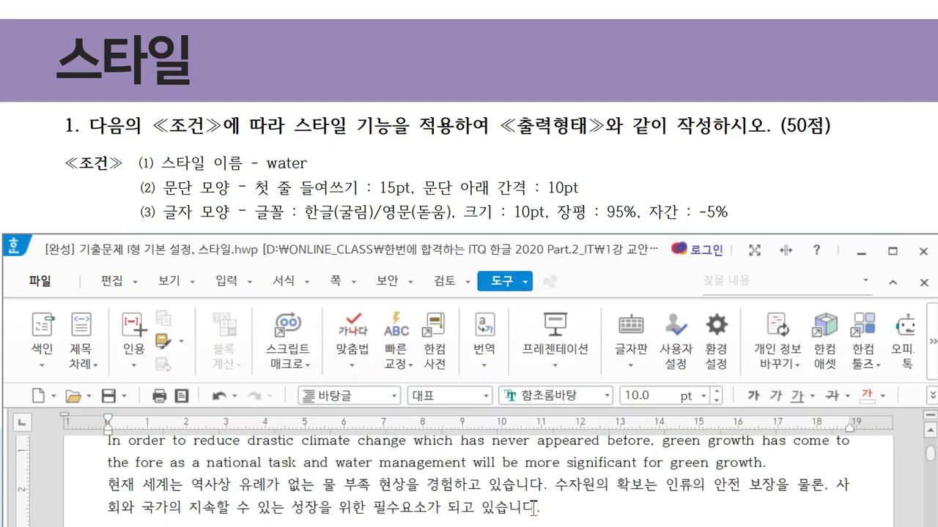
Select the English and Korean paragraphs and apply the water style with Ctrl+2
drag(536, 508, 86, 444)
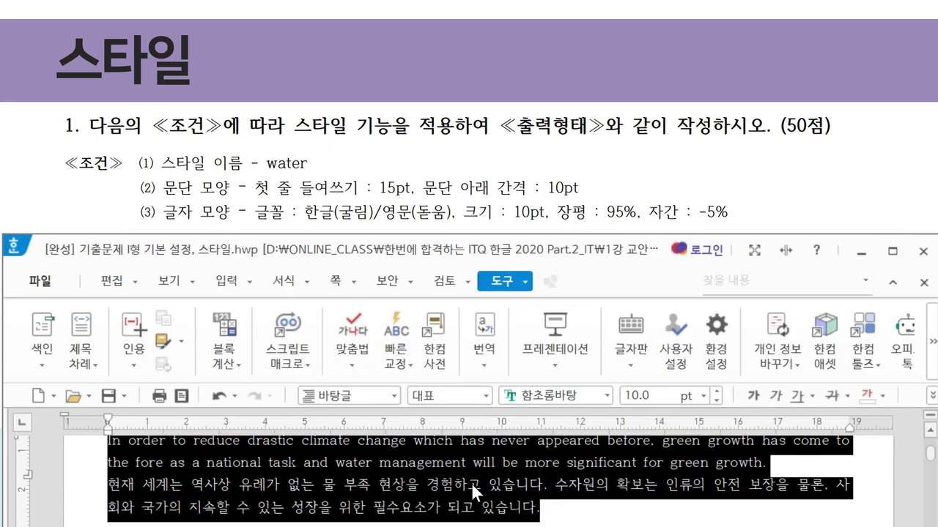
click(576, 503)
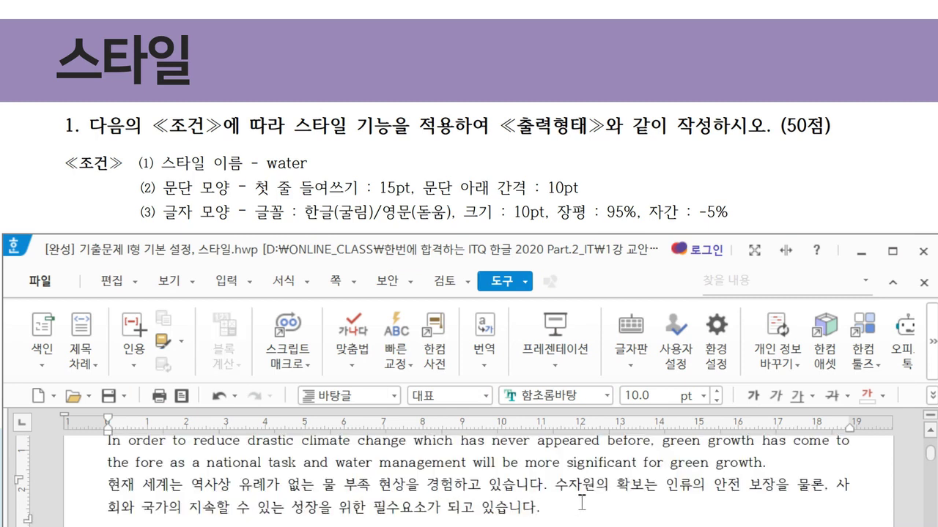
drag(577, 506, 89, 436)
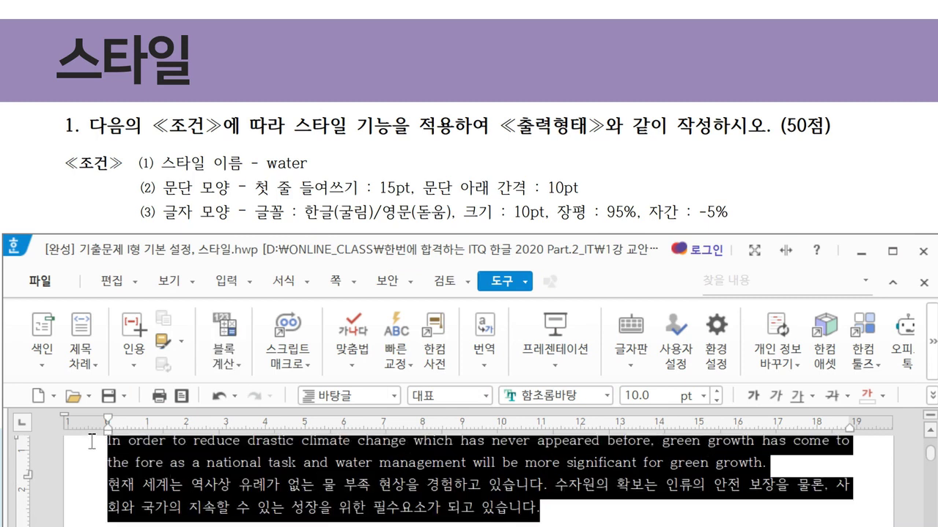
scroll(256, 492, up, 1)
scroll(256, 492, down, 1)
key(ctrl+2)
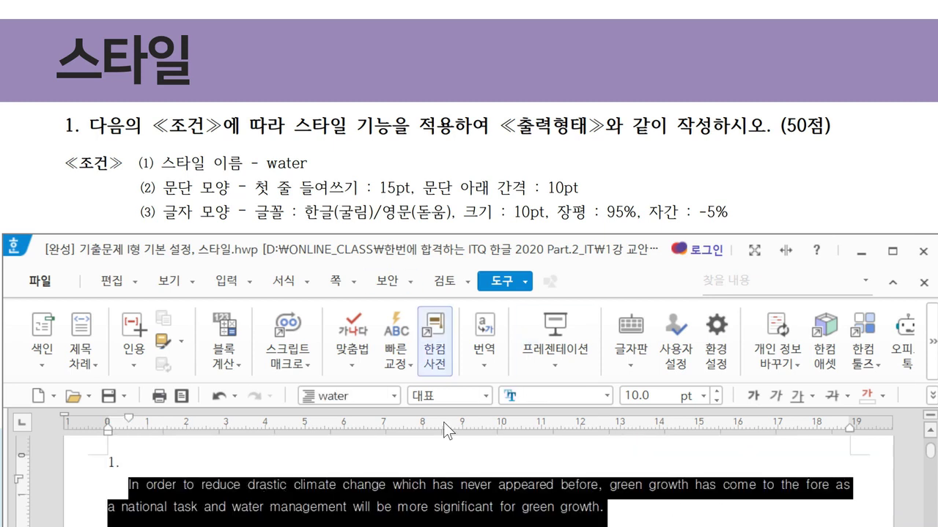
scroll(456, 469, down, 1)
click(554, 496)
scroll(644, 489, up, 1)
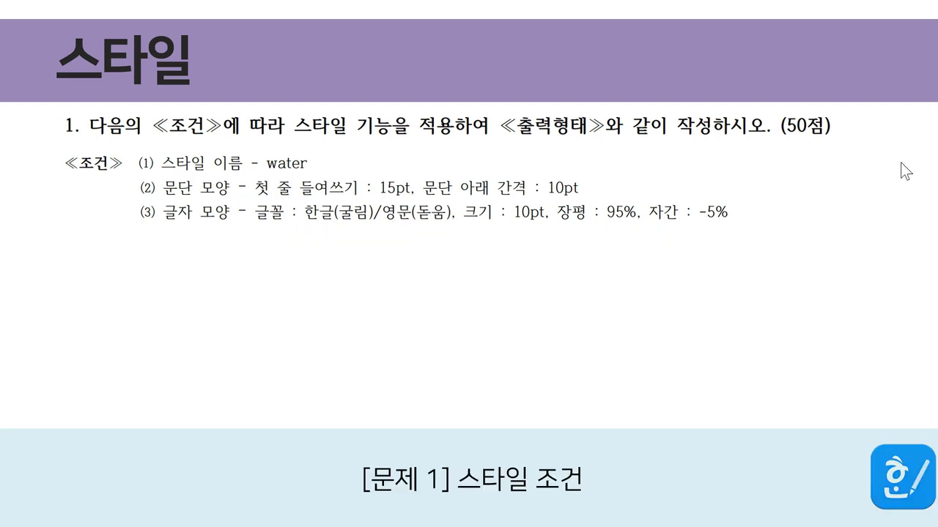
scroll(895, 204, down, 1)
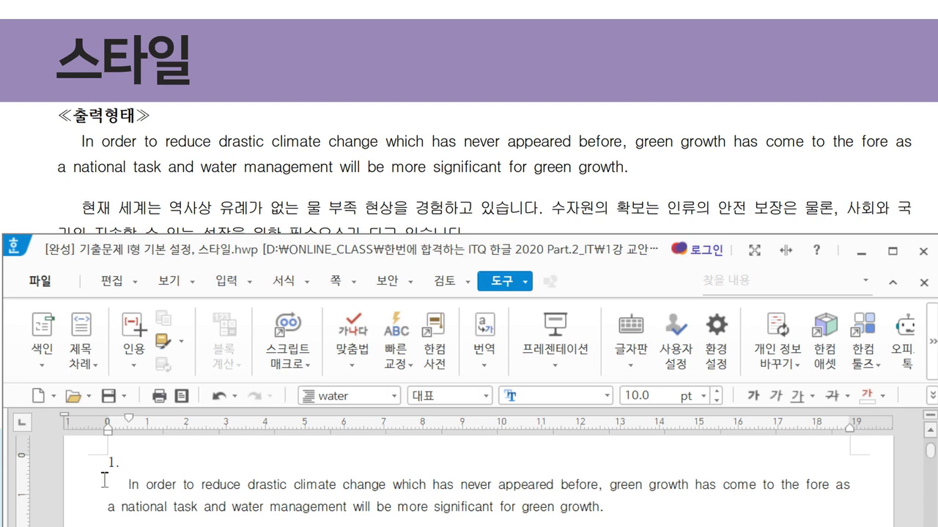
scroll(130, 483, down, 1)
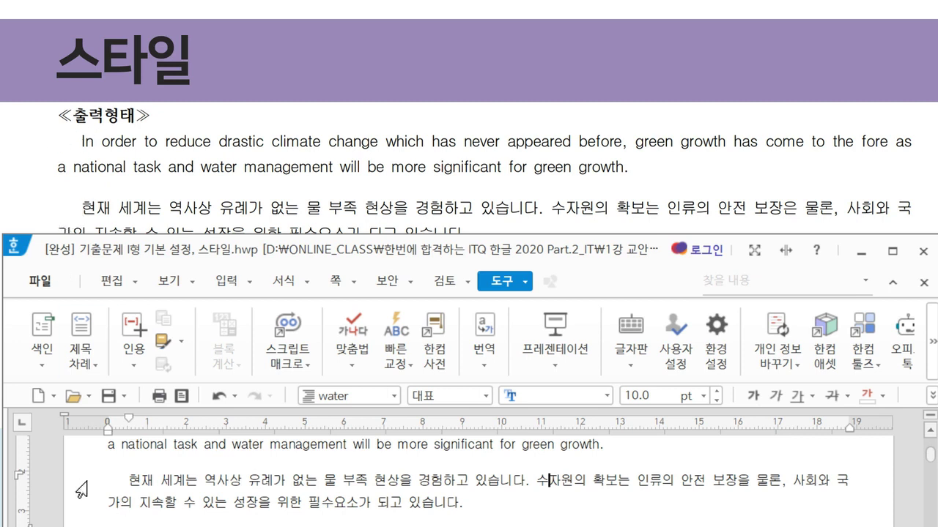
scroll(136, 494, up, 1)
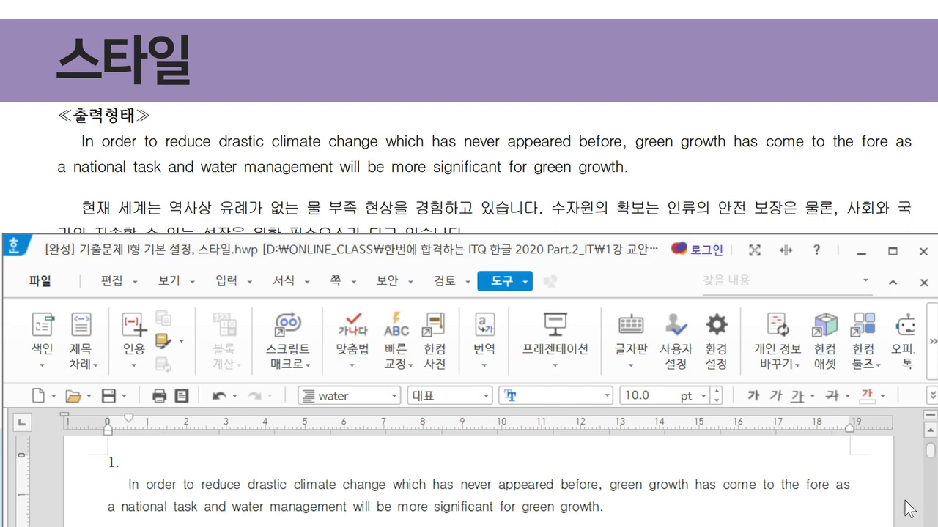
scroll(857, 489, down, 1)
click(857, 489)
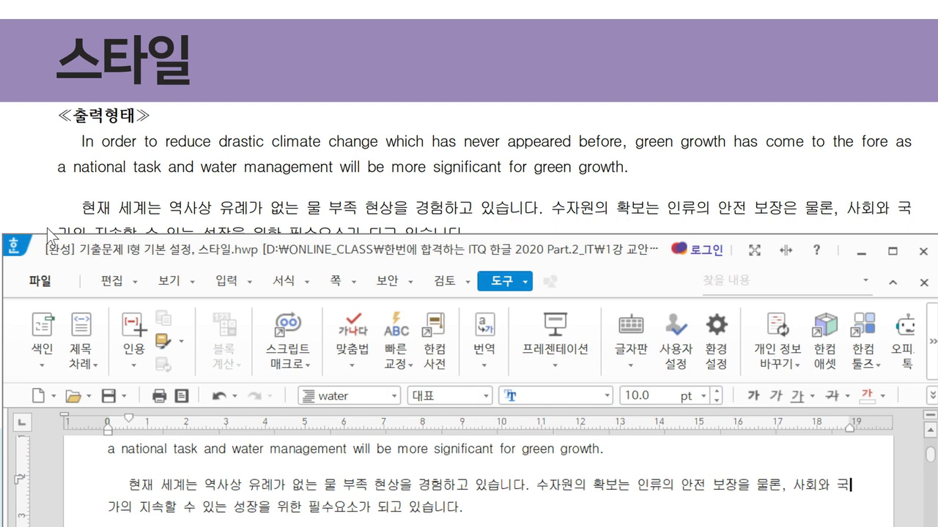
click(107, 511)
drag(128, 247, 153, 244)
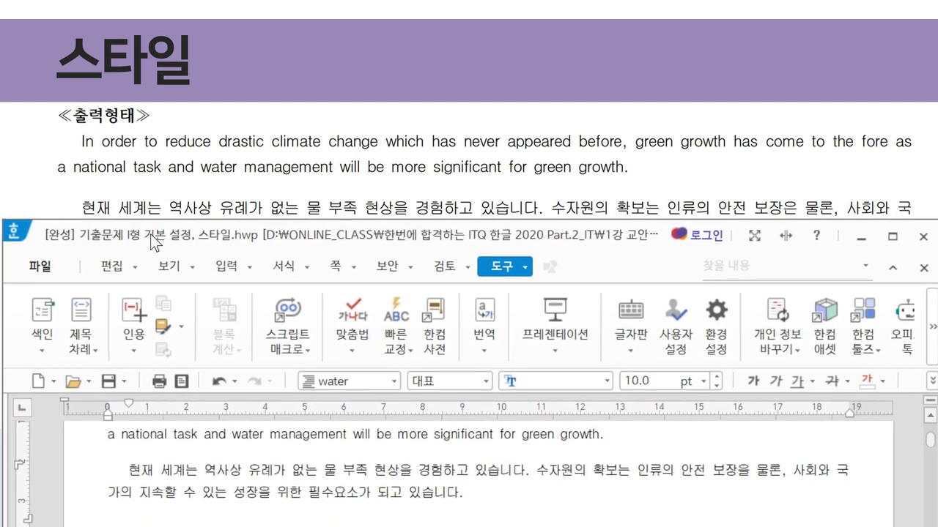
scroll(779, 477, up, 2)
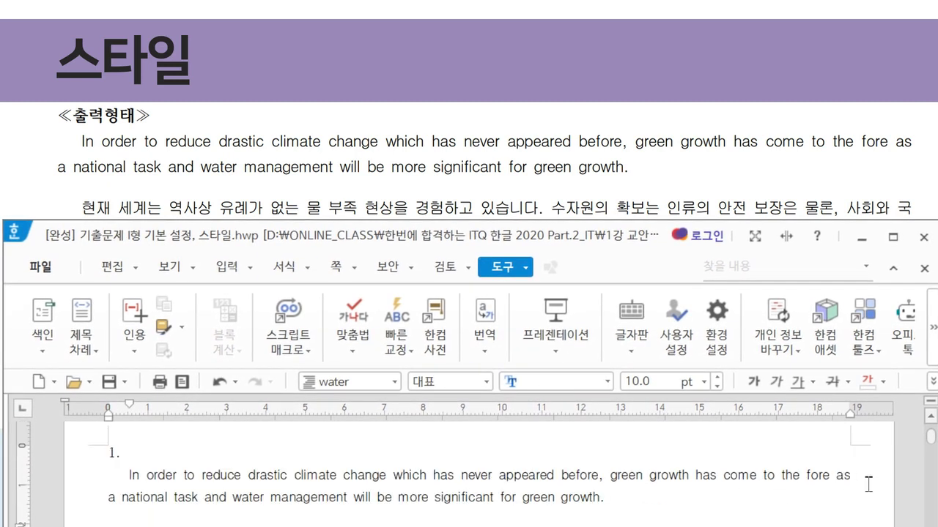